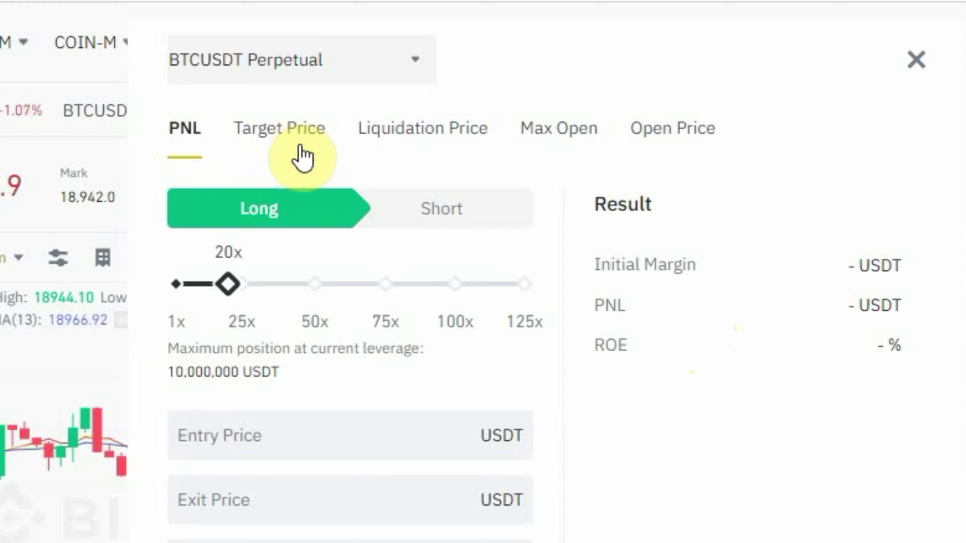
Review the futures calculator's Target Price, Liquidation Price, Max Open and Open Price sections, and return to PNL.
click(275, 136)
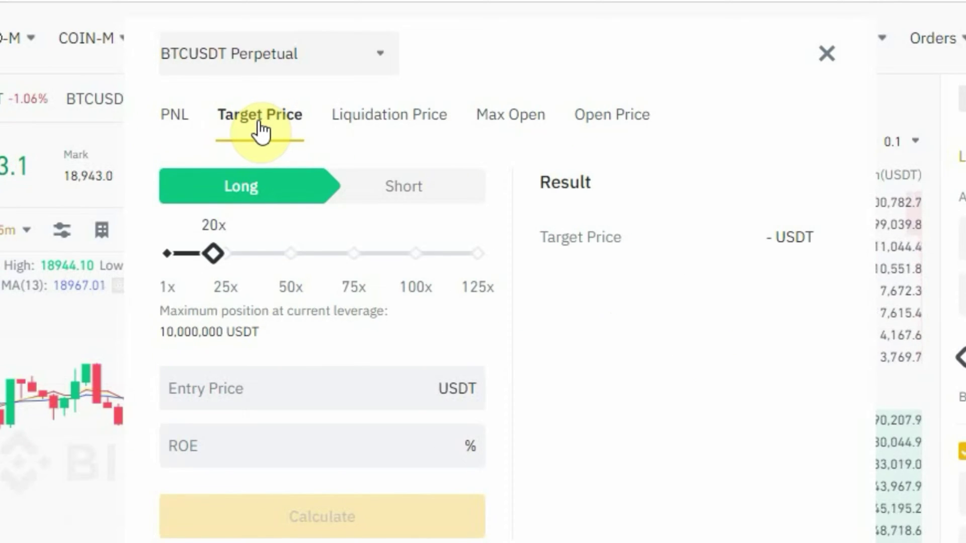
click(389, 135)
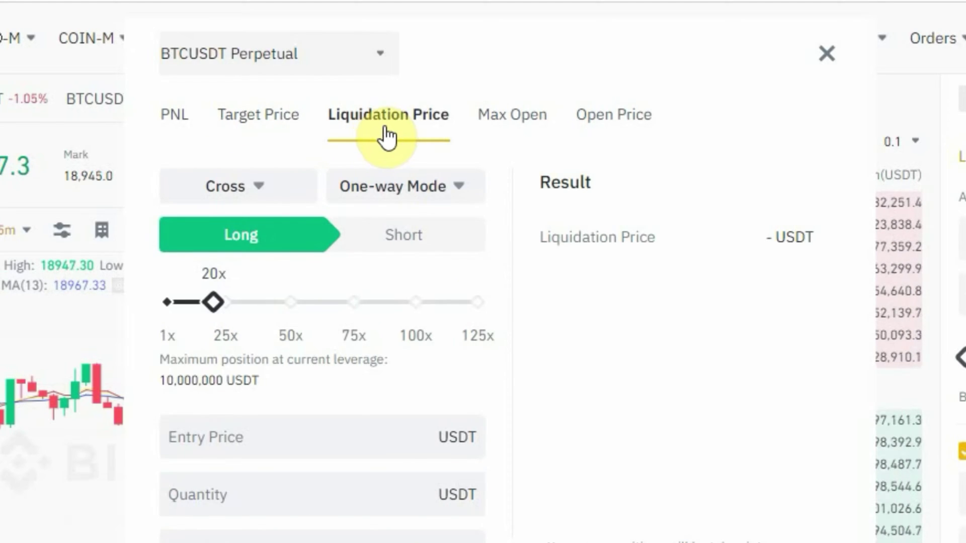
click(528, 128)
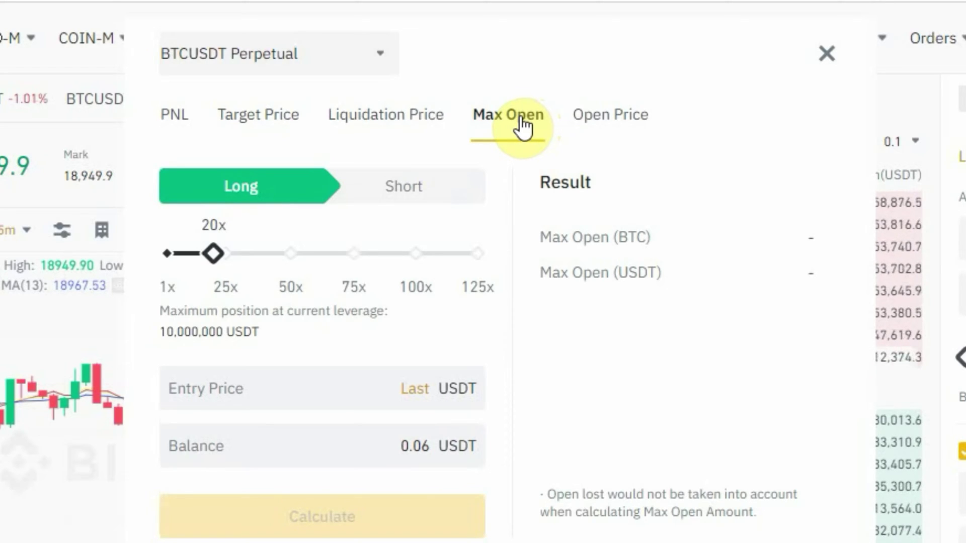
click(611, 123)
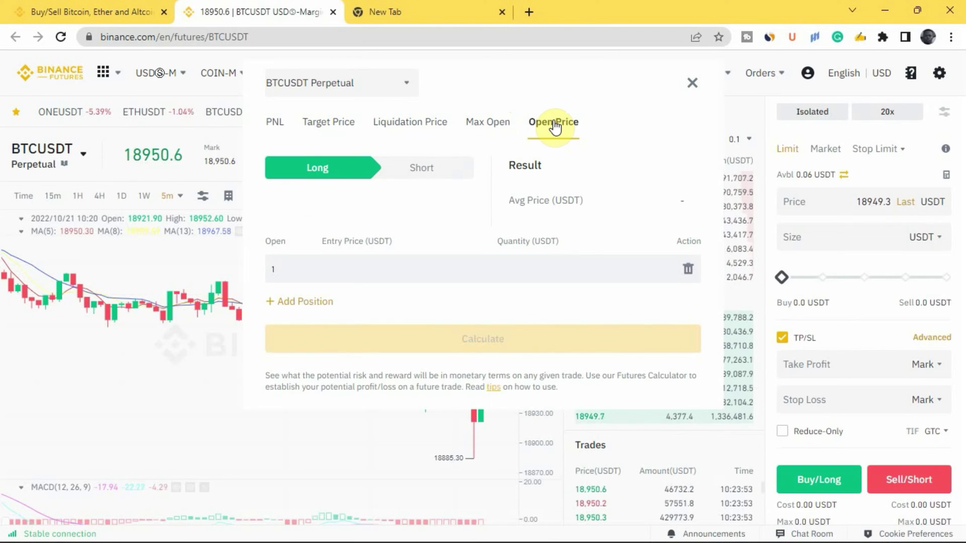
click(276, 120)
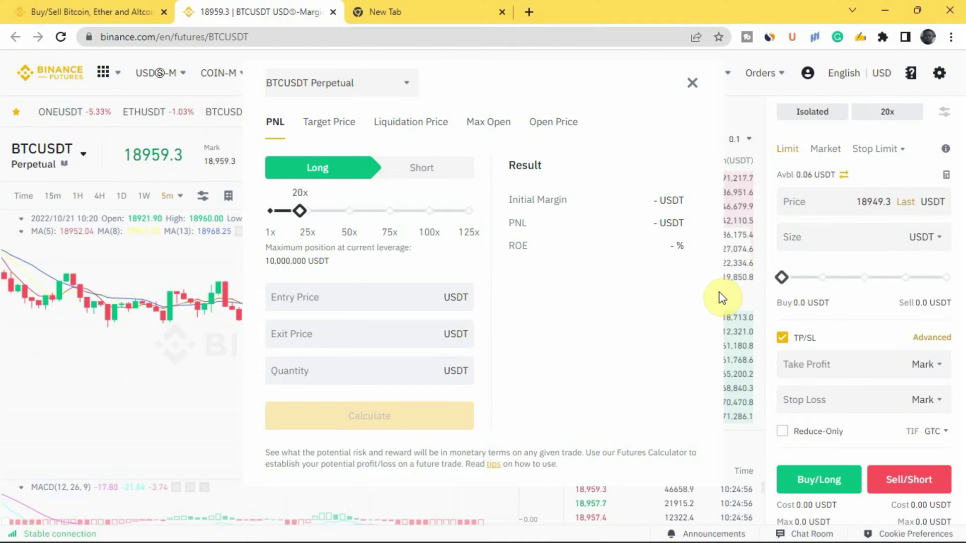
From the Binance home page, open USDⓈ-M Futures trading for BTCUSDT and bring up the futures calculator.
click(90, 12)
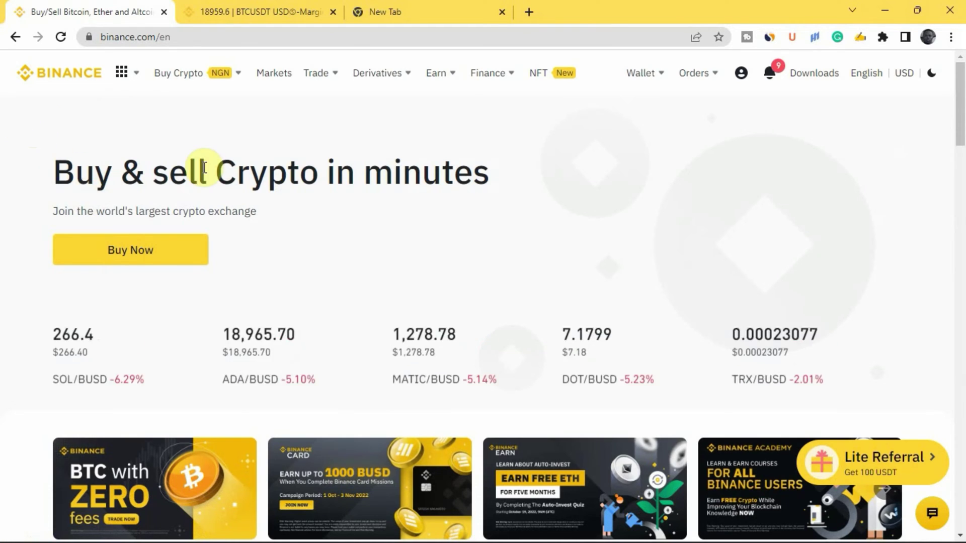
mouse_move(387, 73)
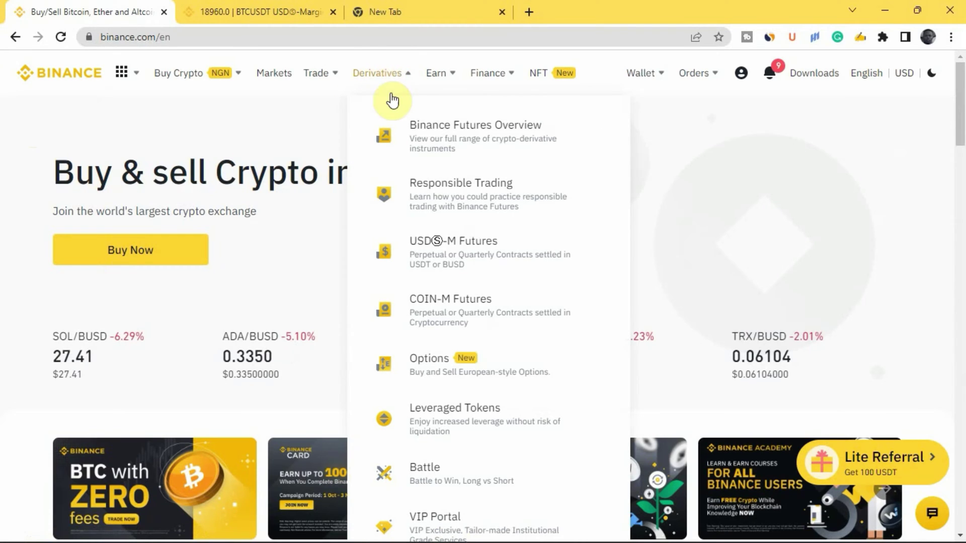
click(456, 251)
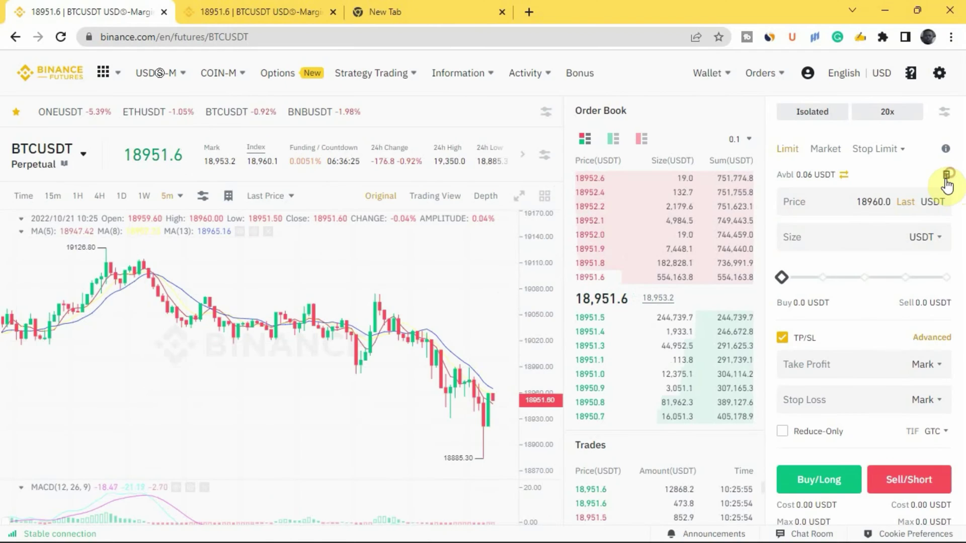
click(932, 223)
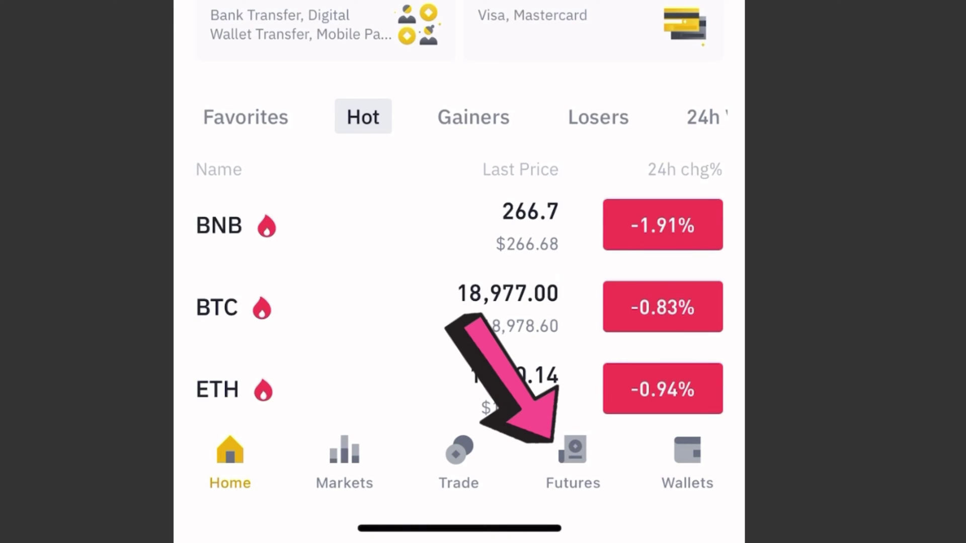
click(573, 458)
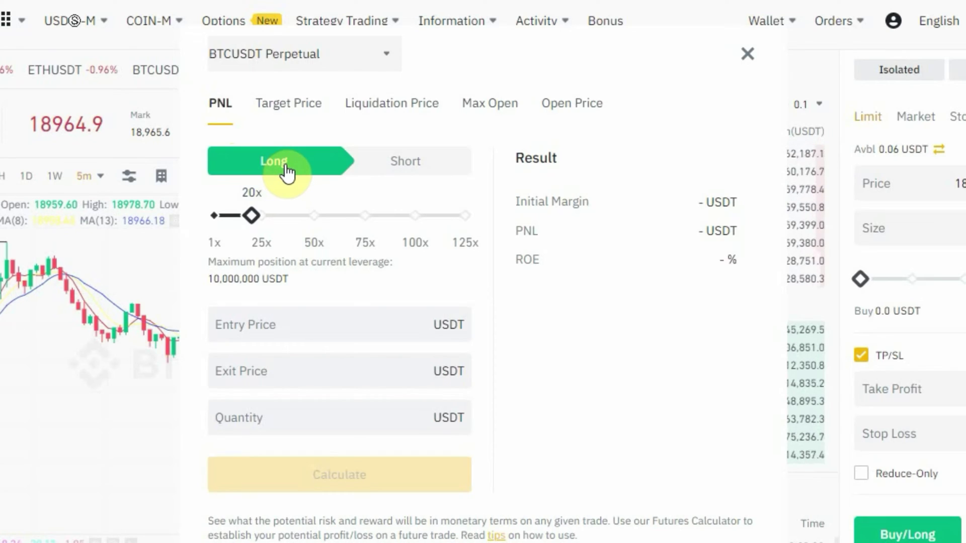
Try the Short side of the PNL calculation, return to Long, and set the entry price to 18900 USDT.
click(375, 173)
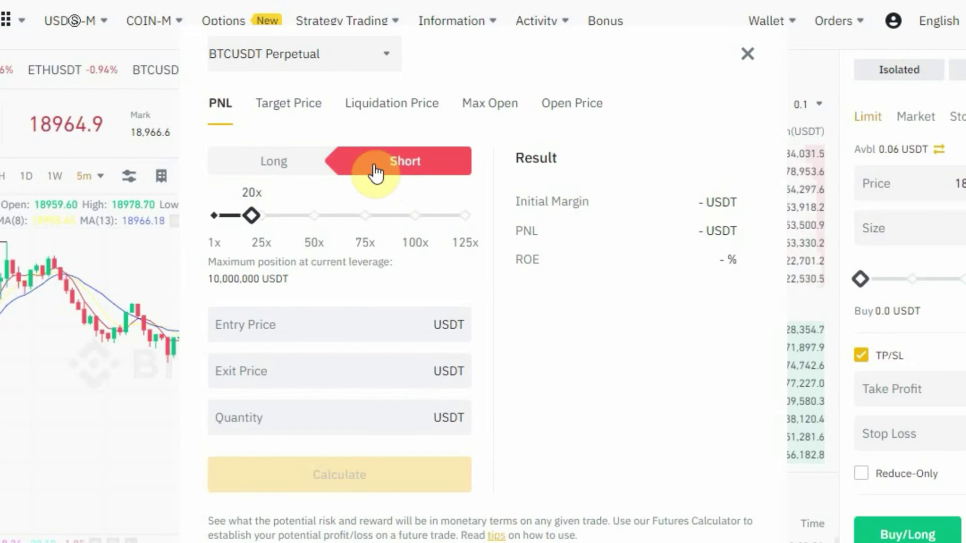
click(272, 162)
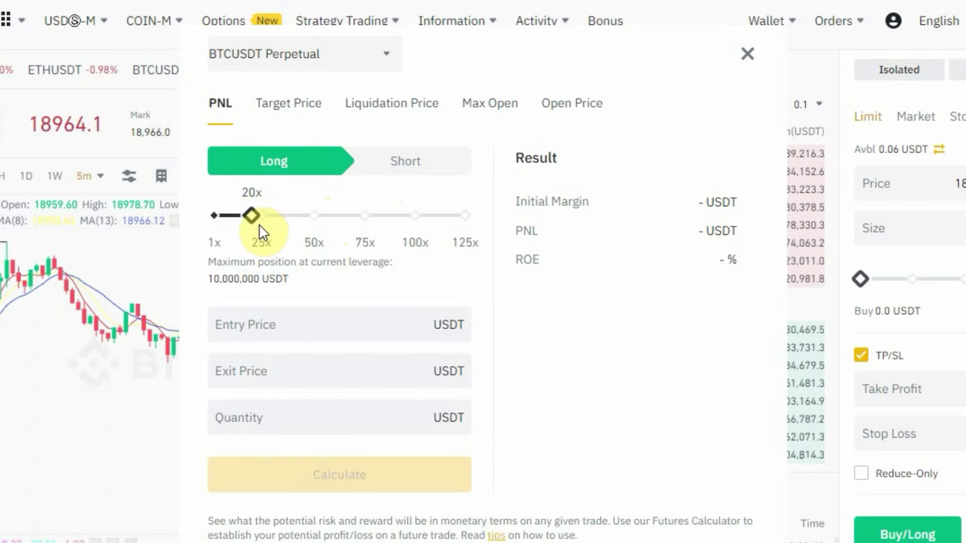
click(311, 323)
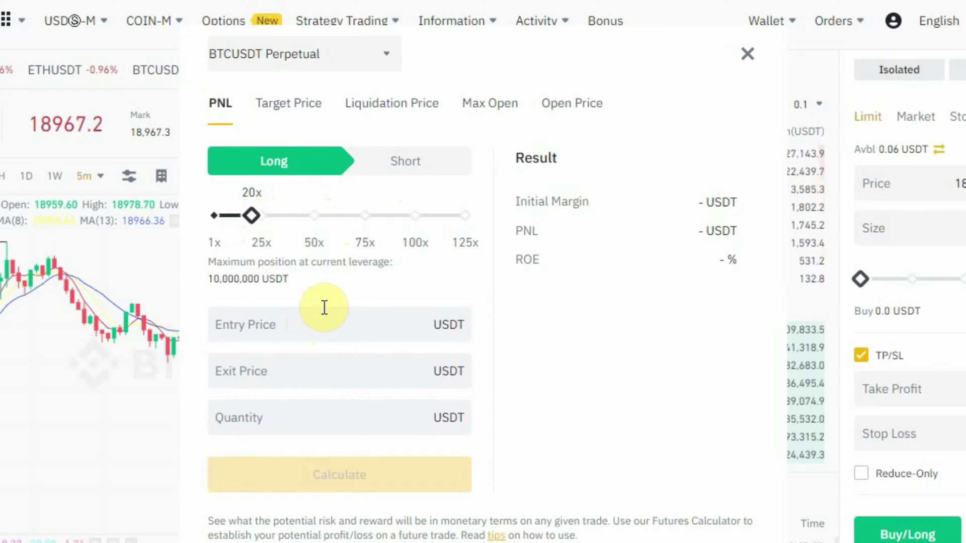
text(18900)
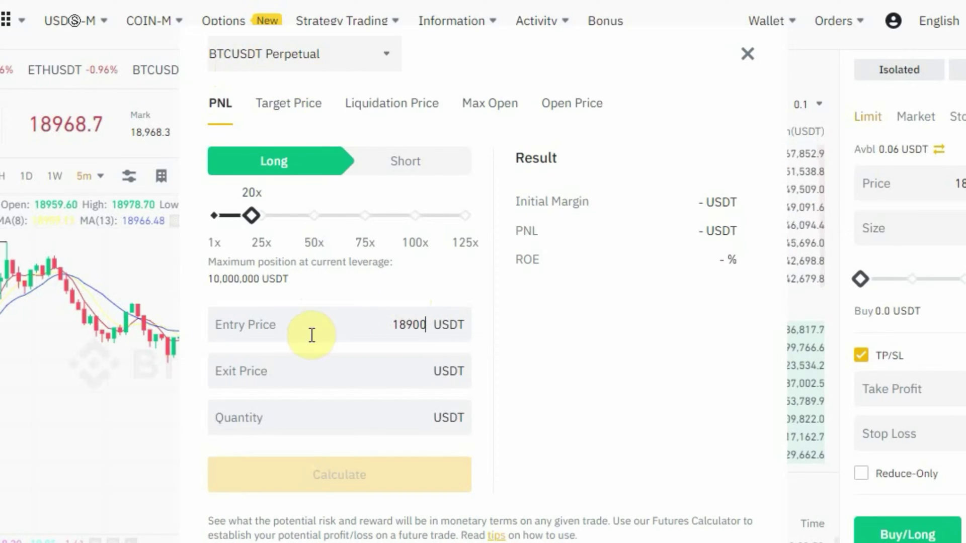
click(419, 333)
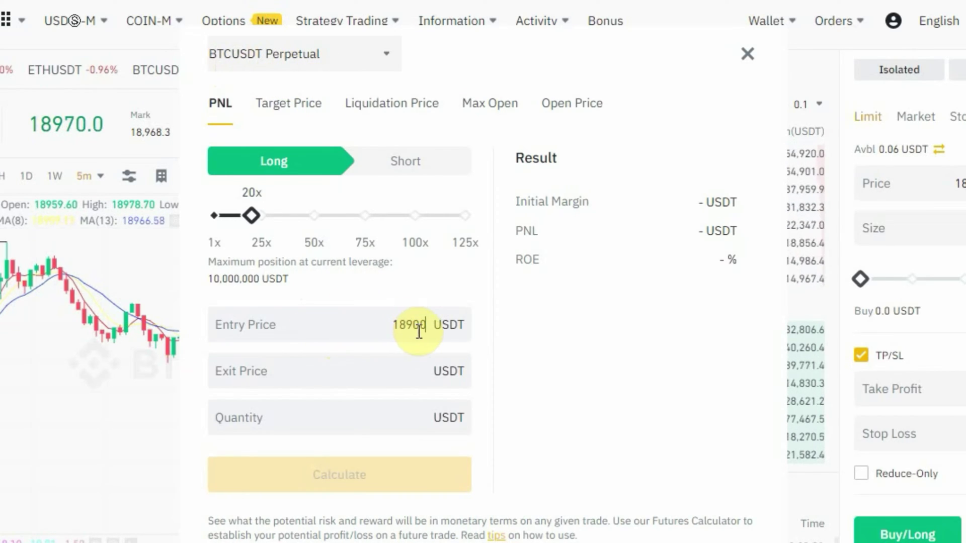
Set the exit price to 19500 USDT and the quantity to 2000 USDT, and calculate the long position's PNL.
click(302, 372)
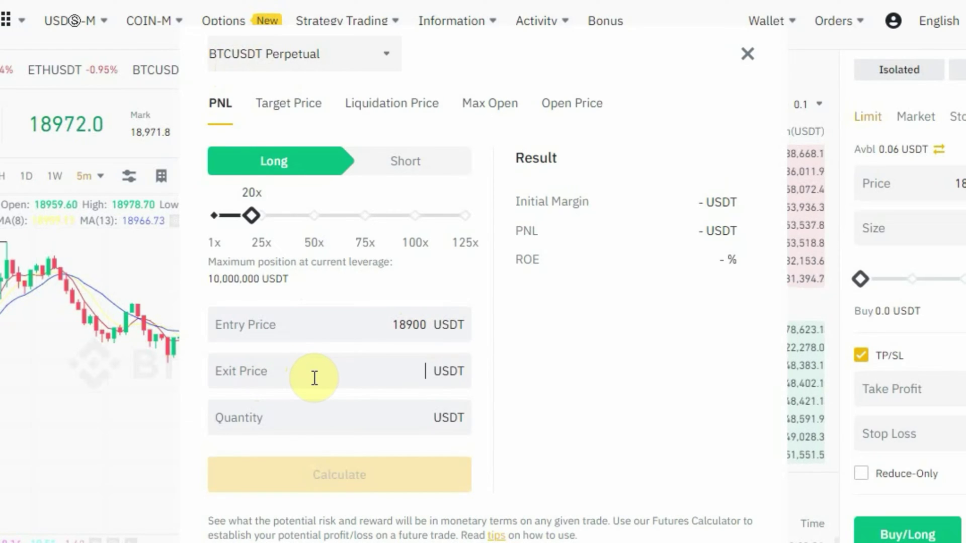
text(1)
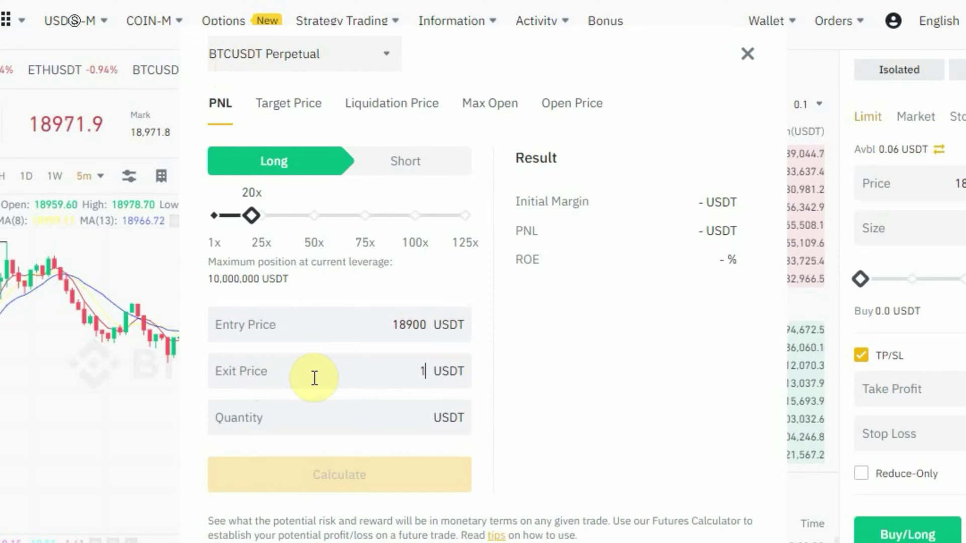
text(9)
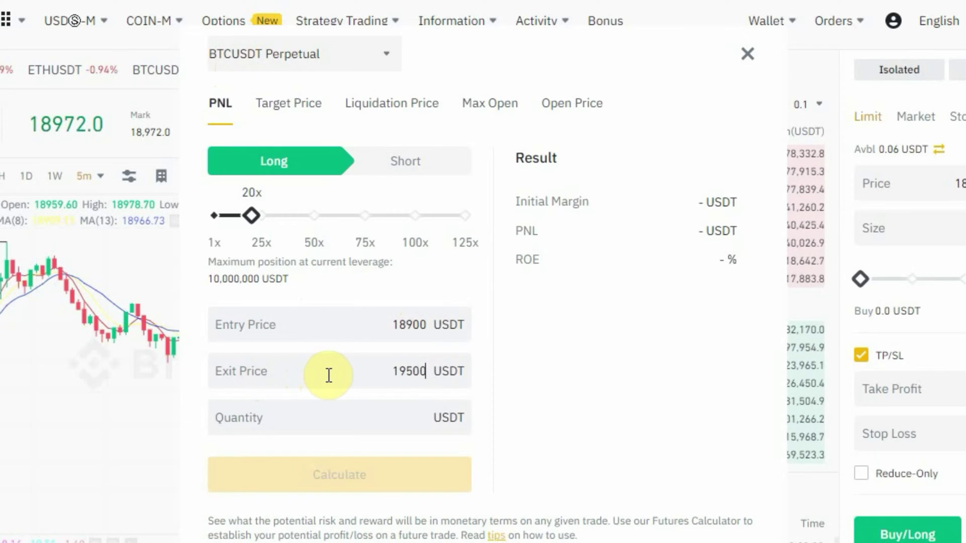
text(500)
click(350, 414)
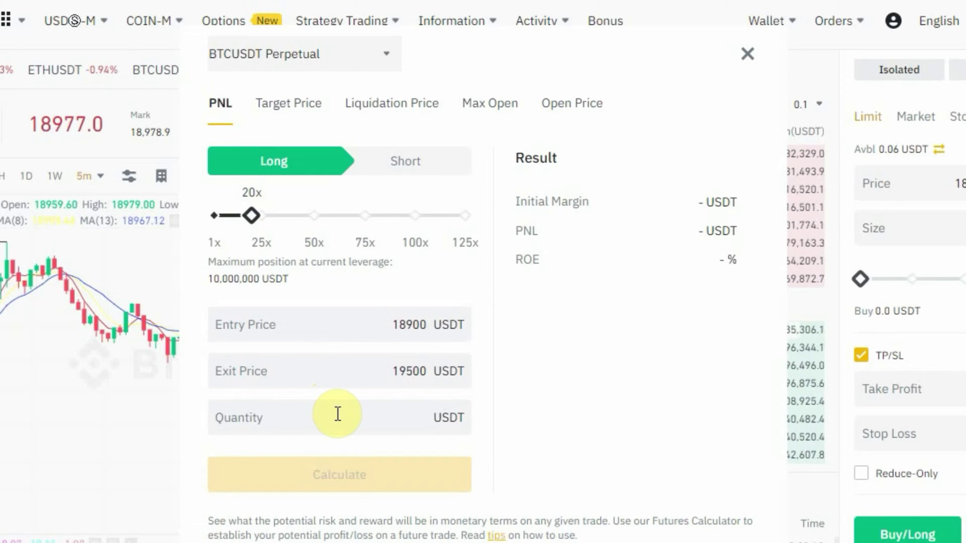
text(2)
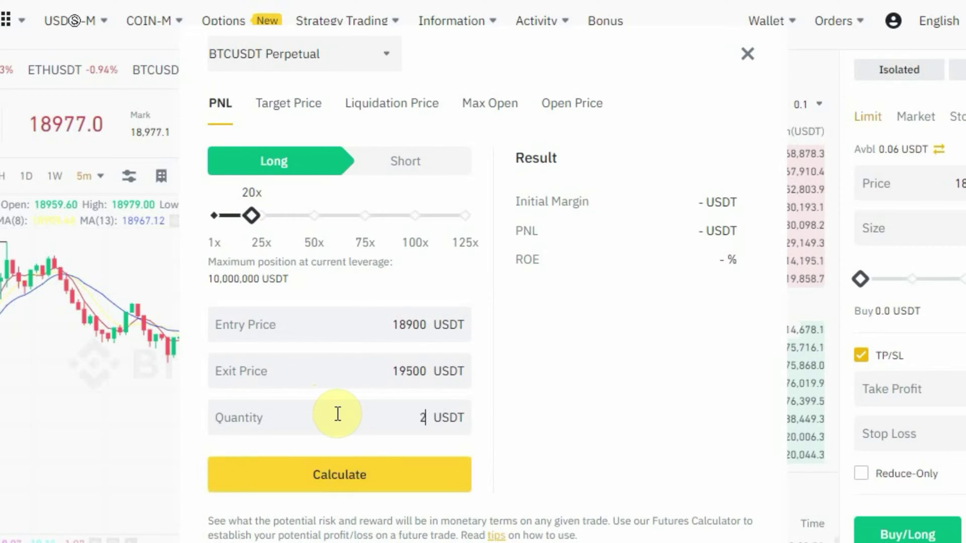
text(000)
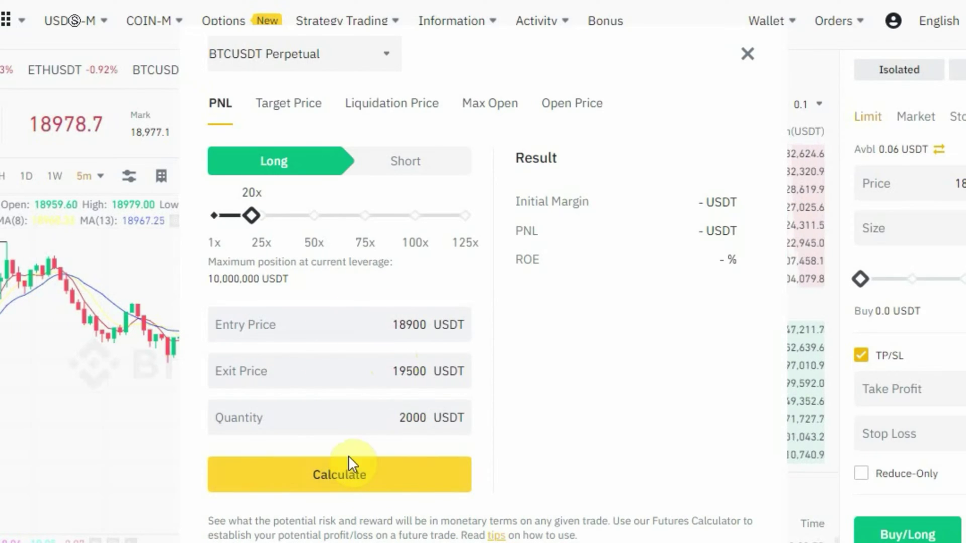
click(360, 481)
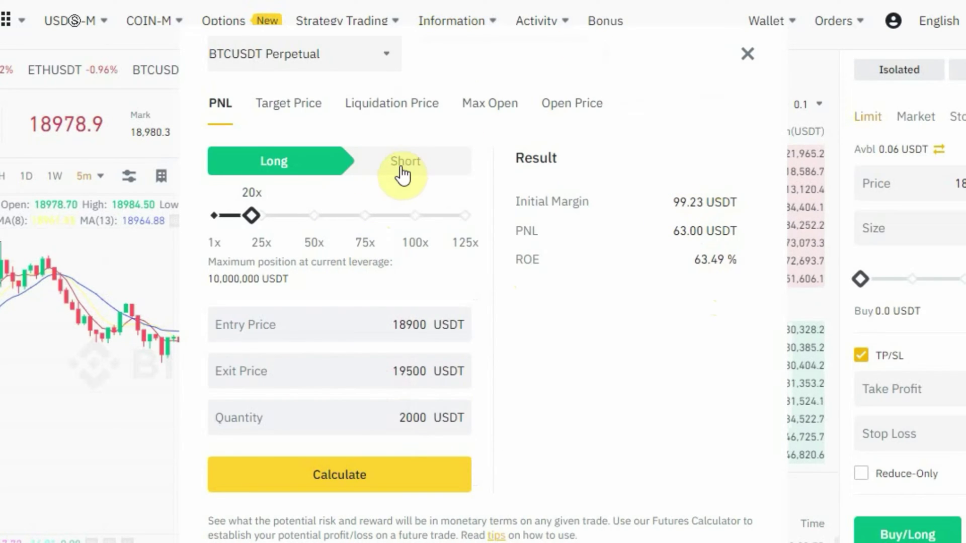
Switch the PNL calculation to Short, set the exit price to 18200 USDT, and recalculate.
click(410, 165)
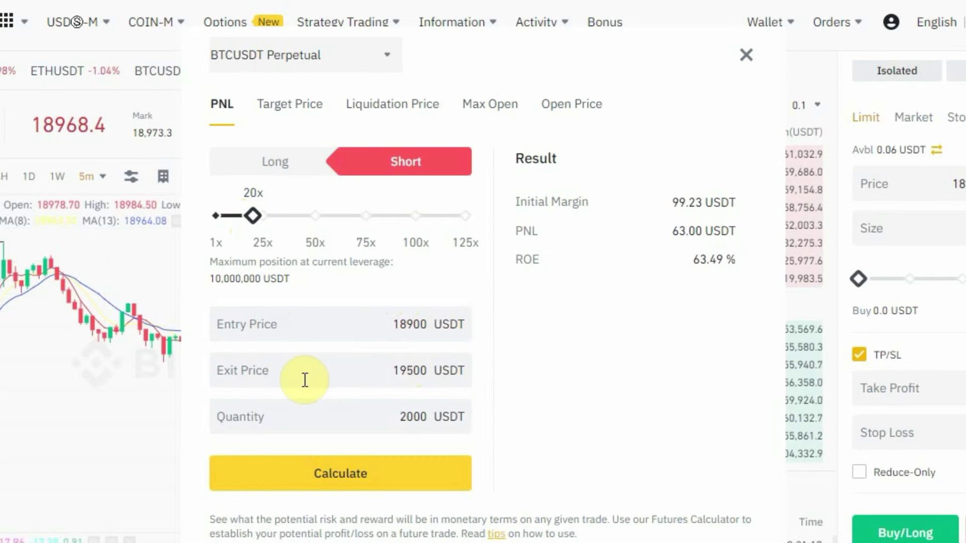
double_click(410, 378)
key(BackSpace)
text(1)
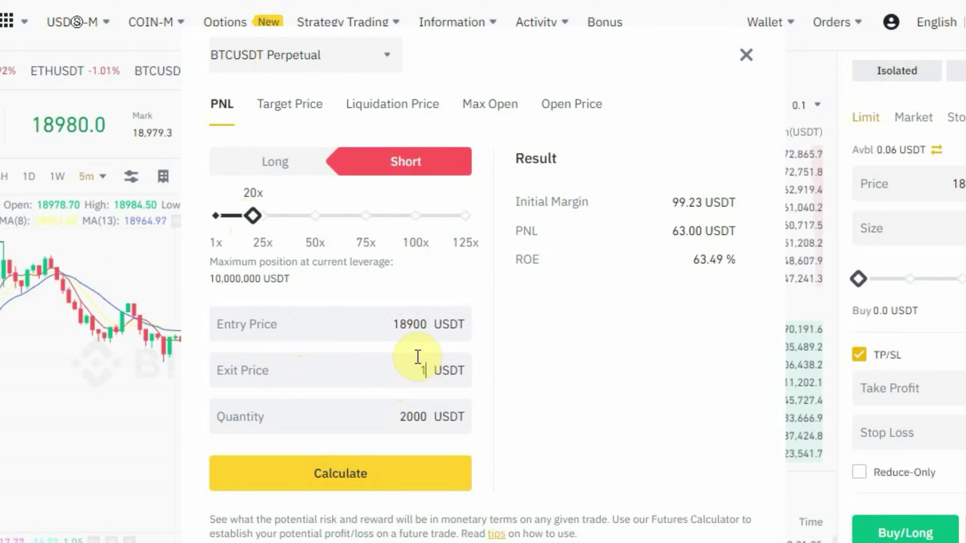
text(8200)
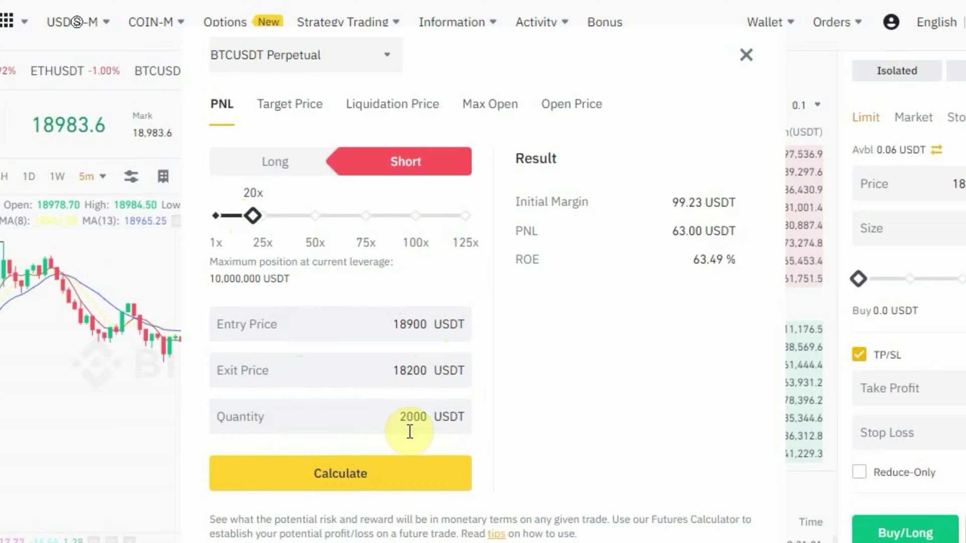
click(377, 486)
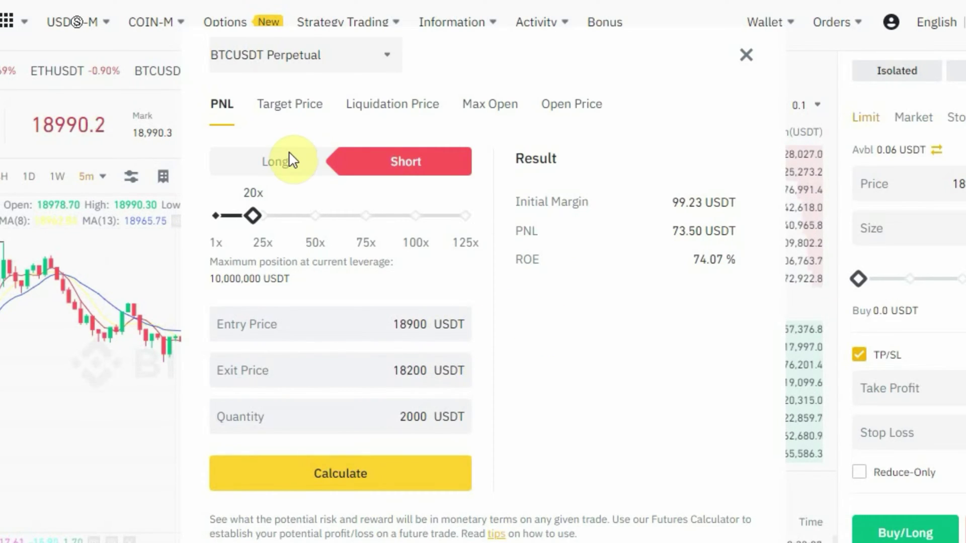
Set up a long Target Price calculation with 30x leverage and an entry price of 18900 USDT.
click(301, 111)
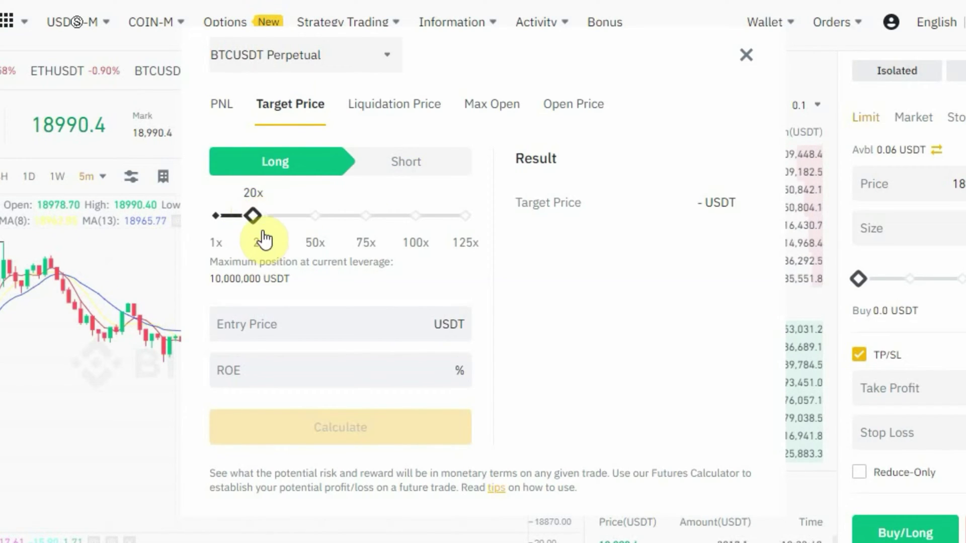
drag(250, 215, 276, 235)
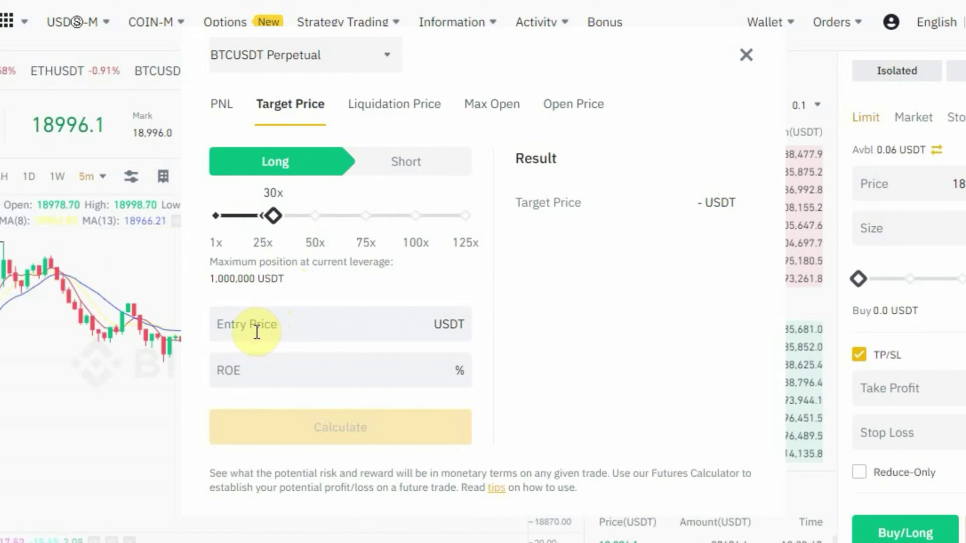
click(305, 326)
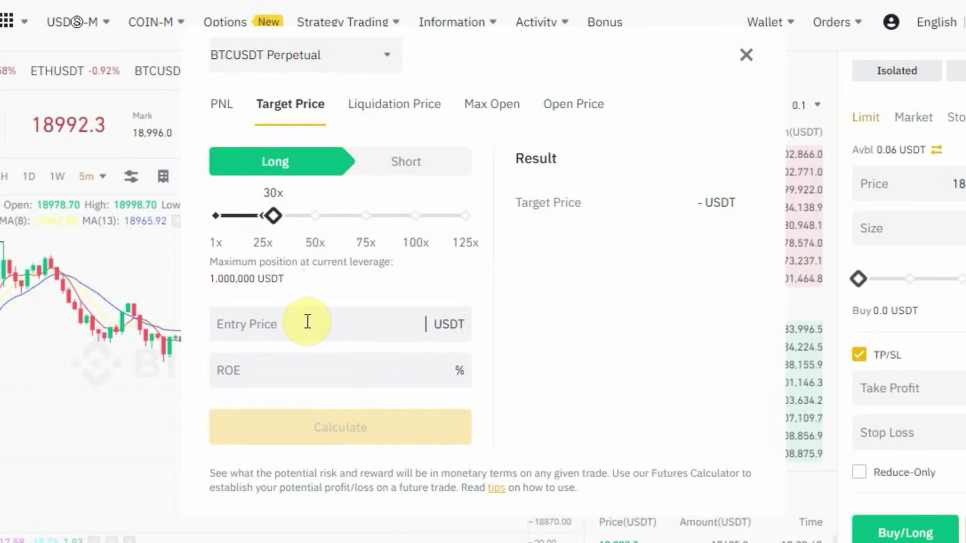
text(18)
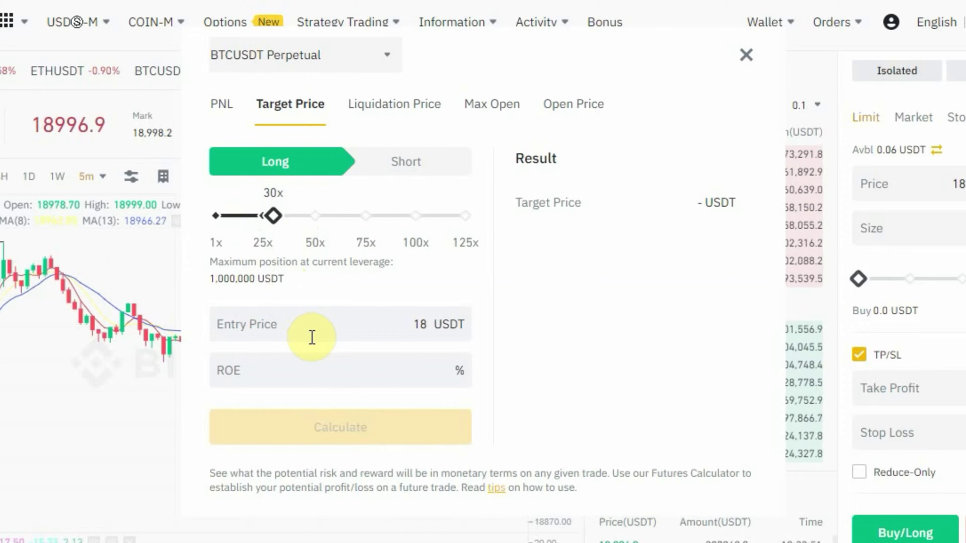
text(900)
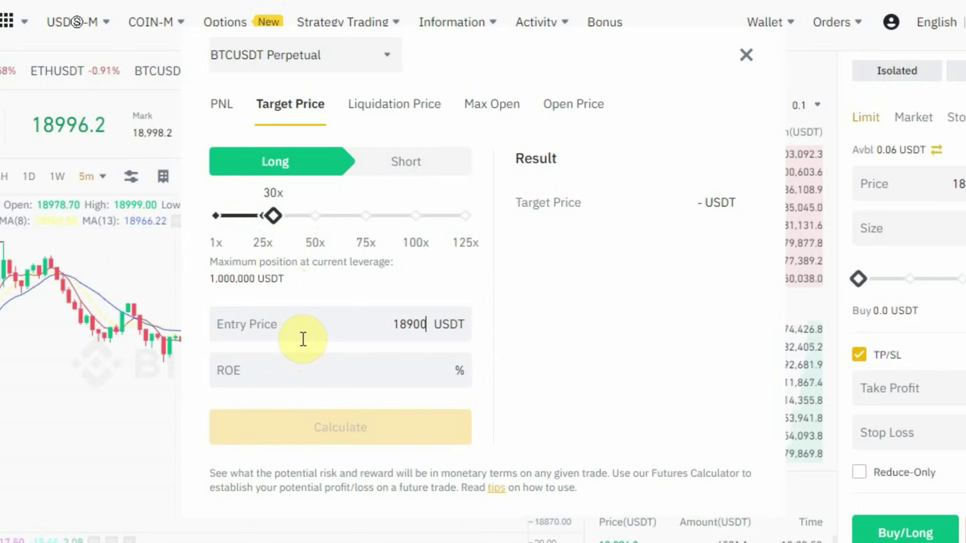
Set the ROE to 20% and calculate the long position's target price.
click(337, 373)
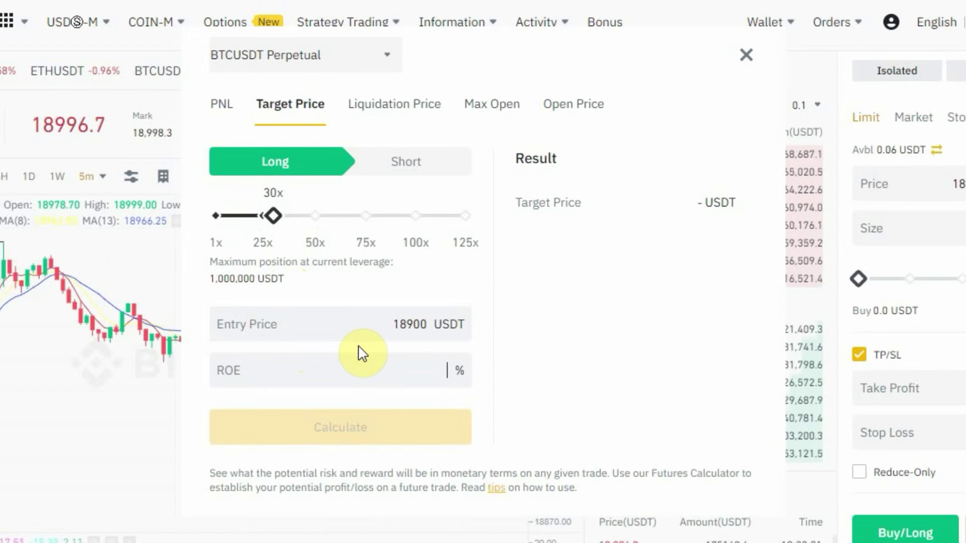
text(20)
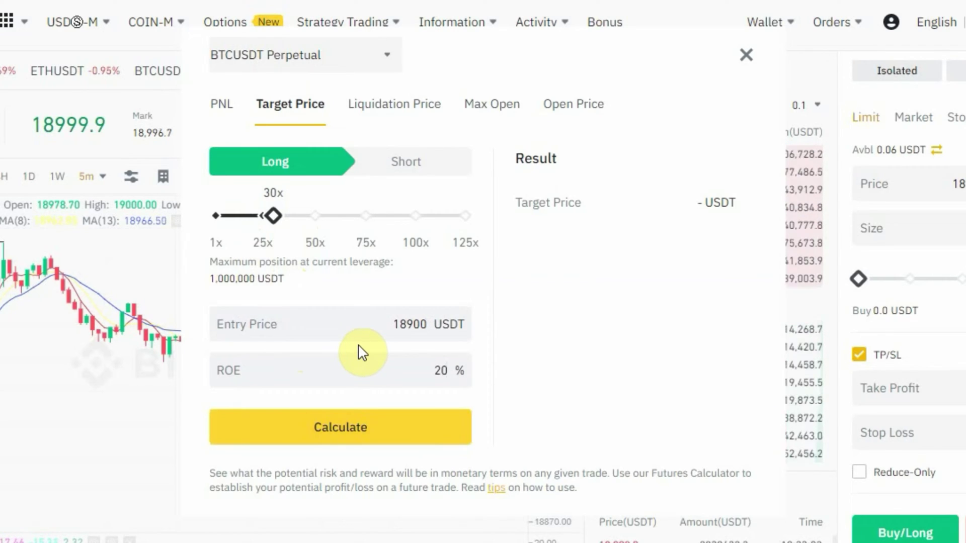
click(364, 434)
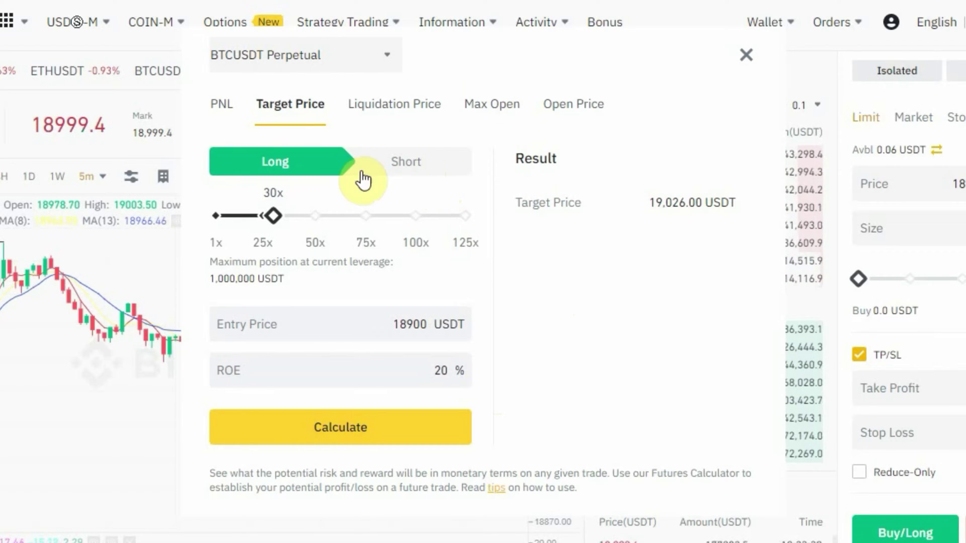
Switch the Target Price calculation to Short and recalculate with the same entry price and ROE.
click(426, 166)
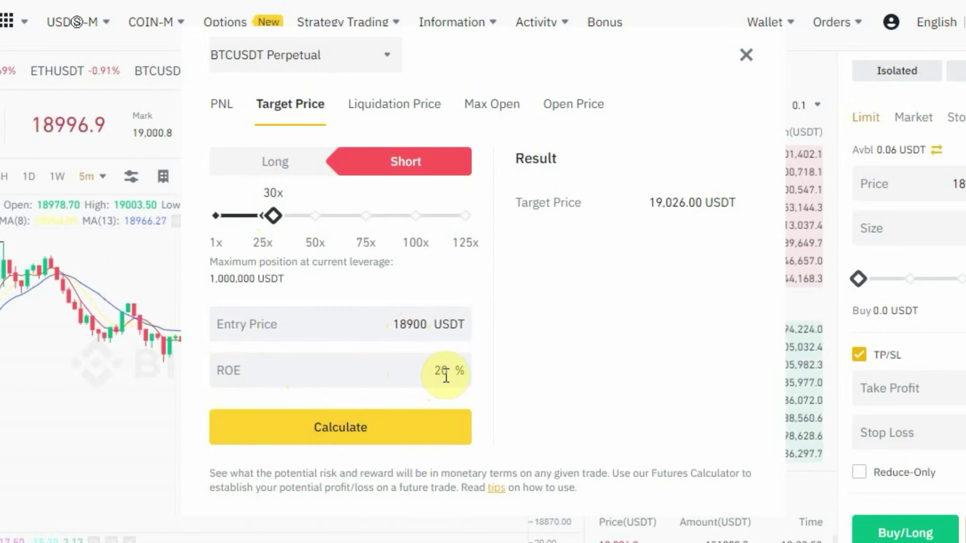
click(341, 436)
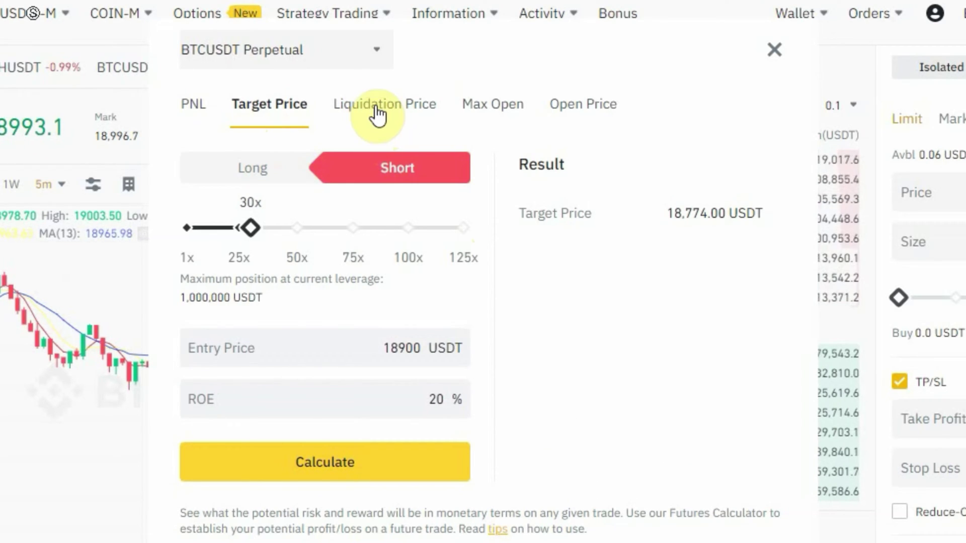
Open the Liquidation Price calculation and set it to Isolated margin with One-way Mode.
click(379, 114)
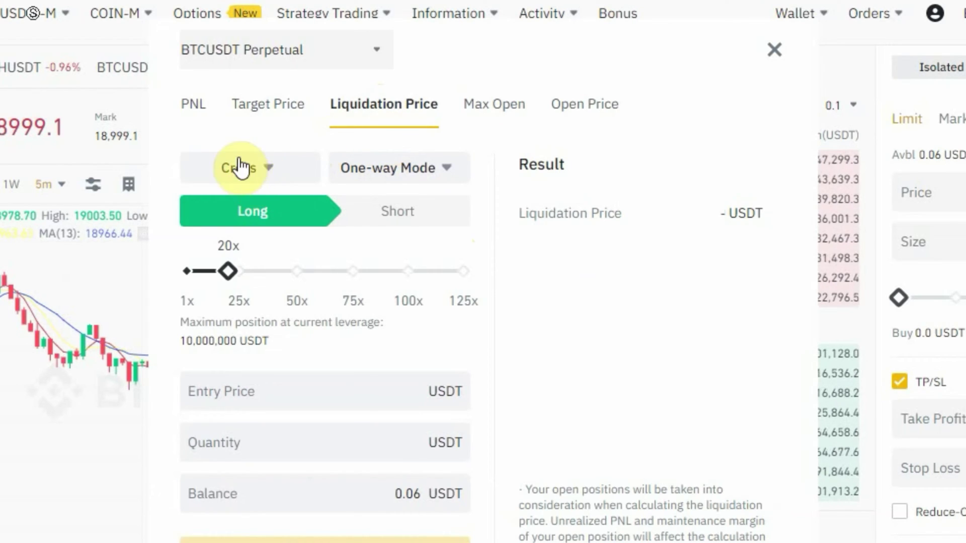
click(261, 166)
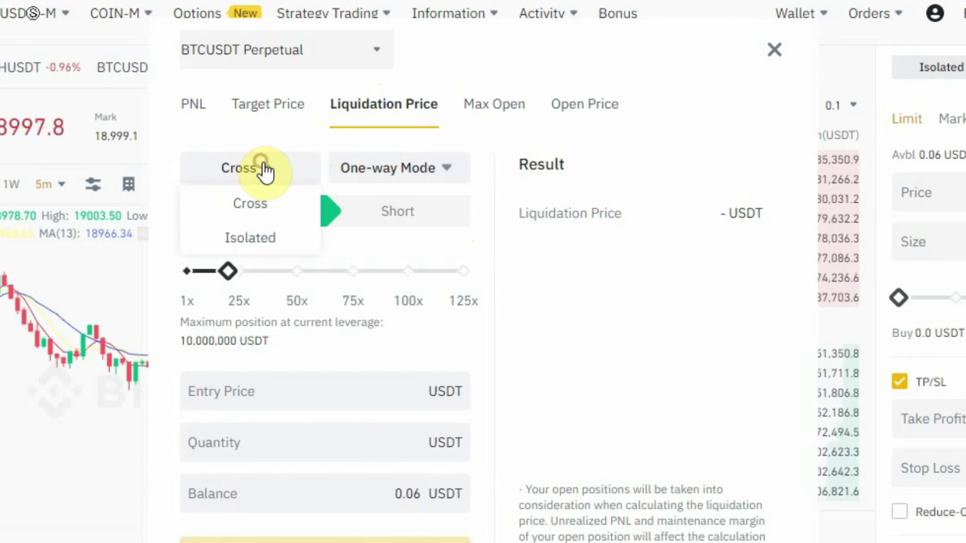
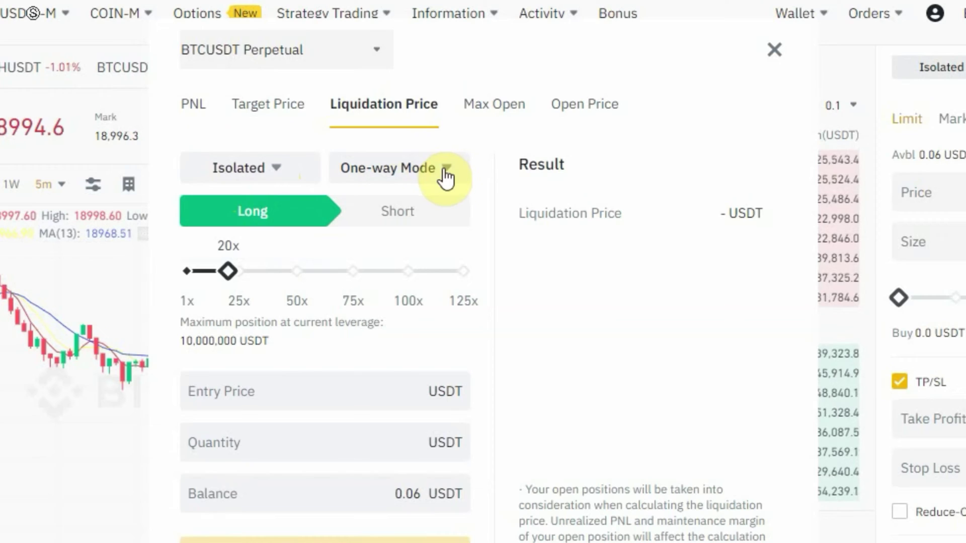
click(444, 172)
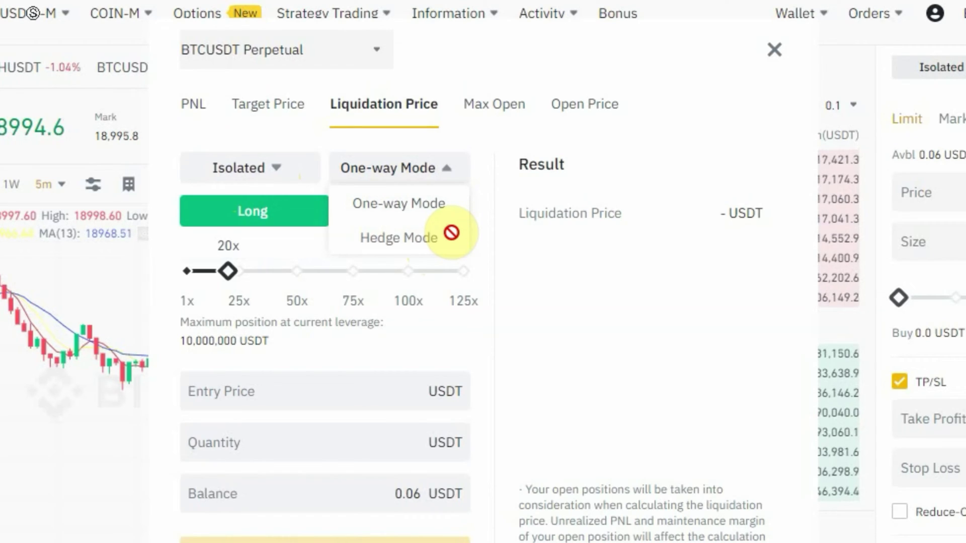
click(425, 202)
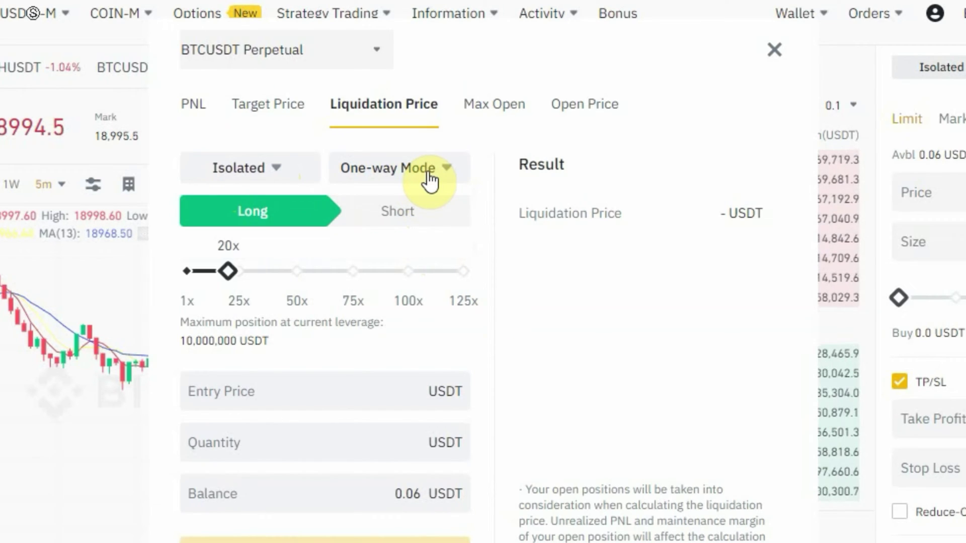
click(431, 181)
click(431, 181)
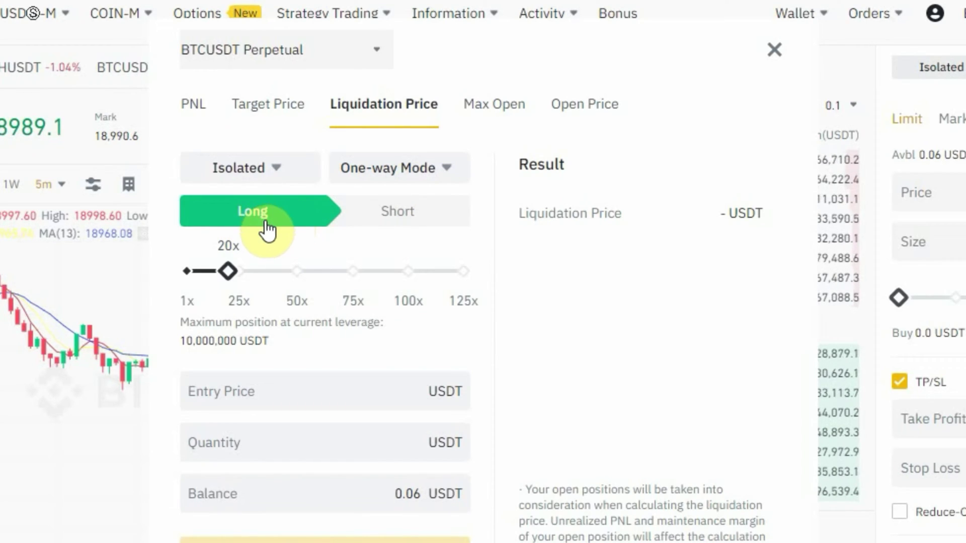
Set the long position's entry price to 18900 USDT and quantity to 4000 USDT for the liquidation calculation.
click(227, 272)
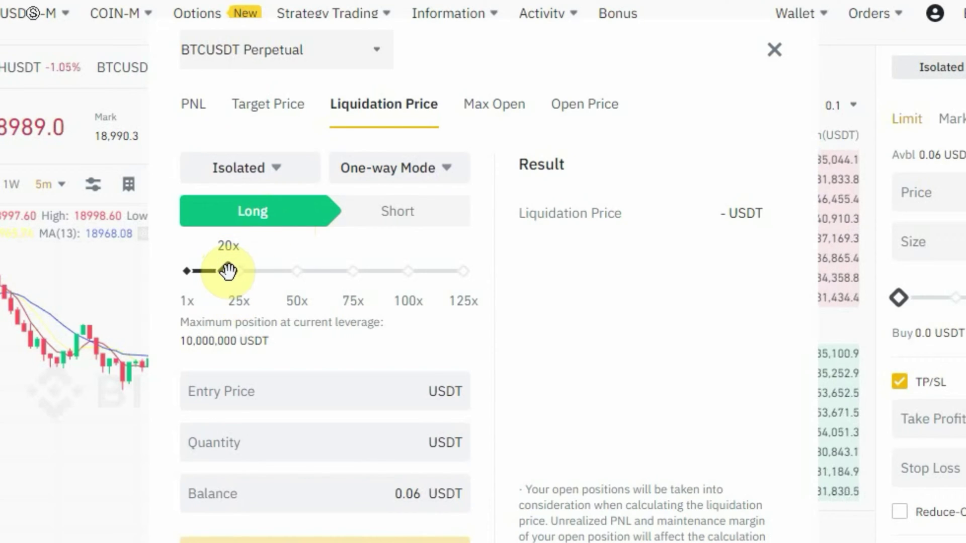
click(241, 397)
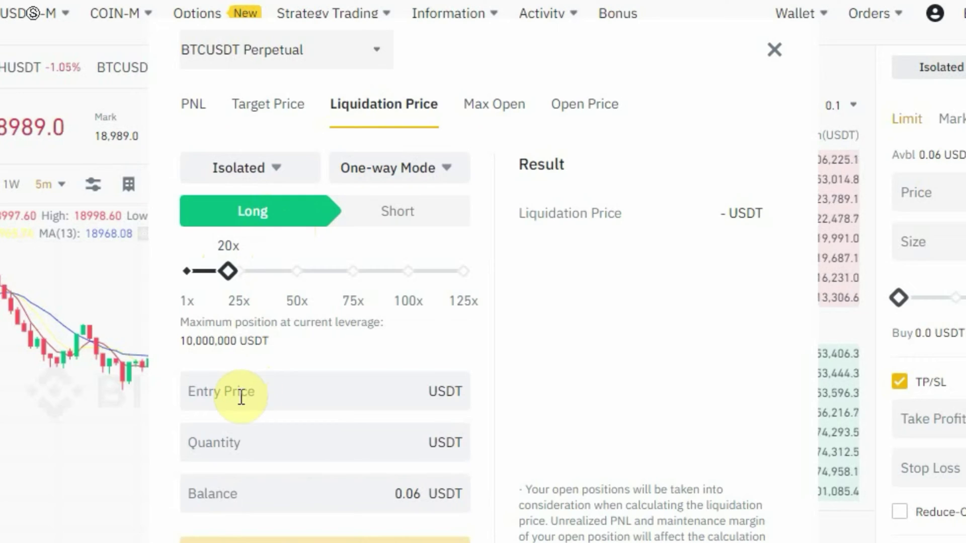
click(285, 395)
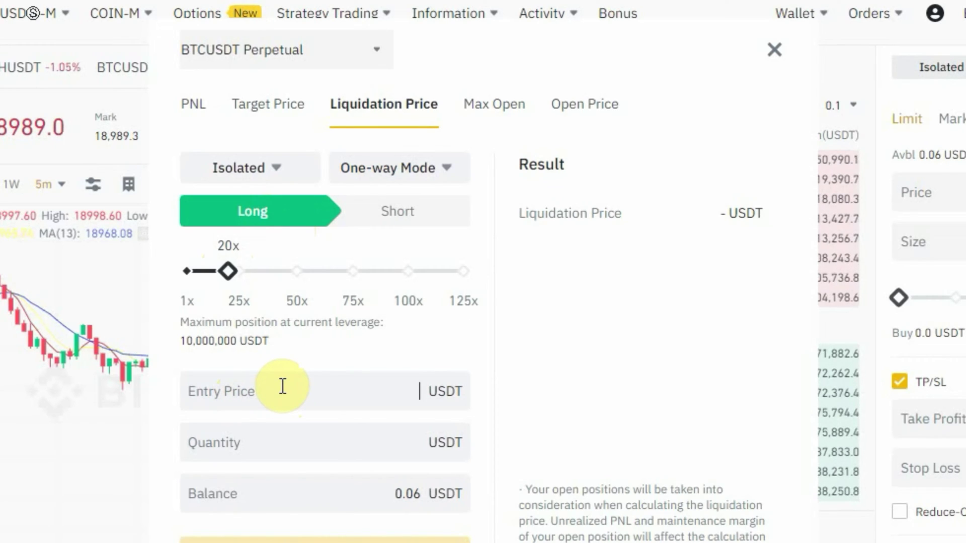
text(18900)
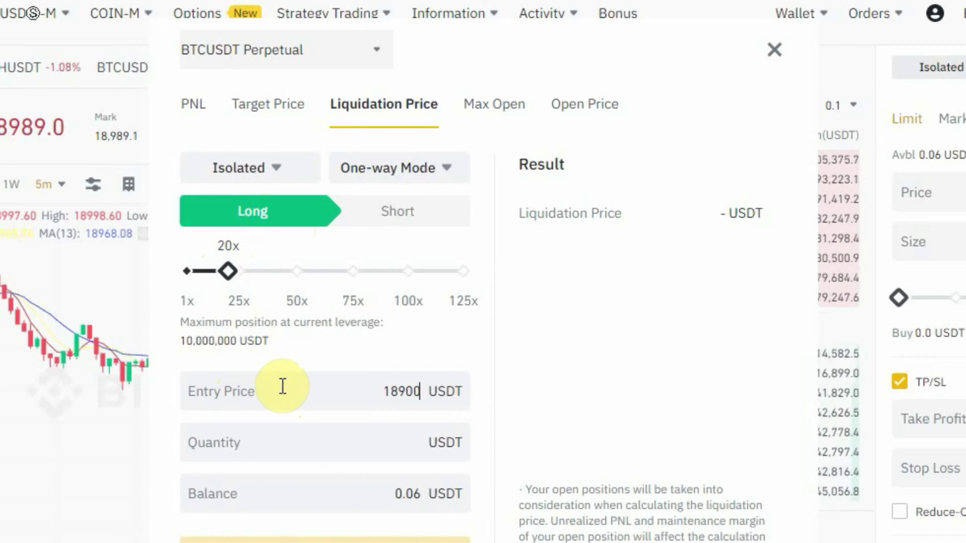
click(372, 449)
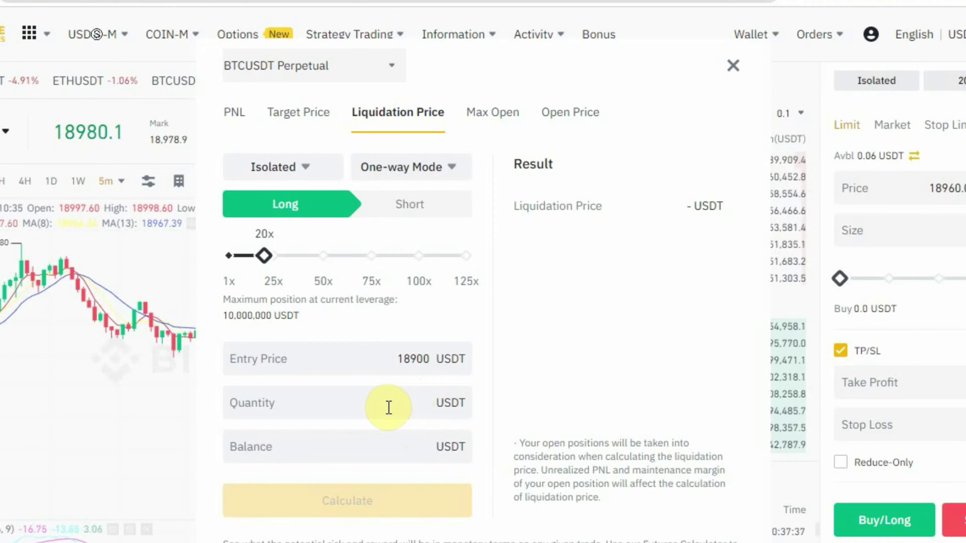
text(40)
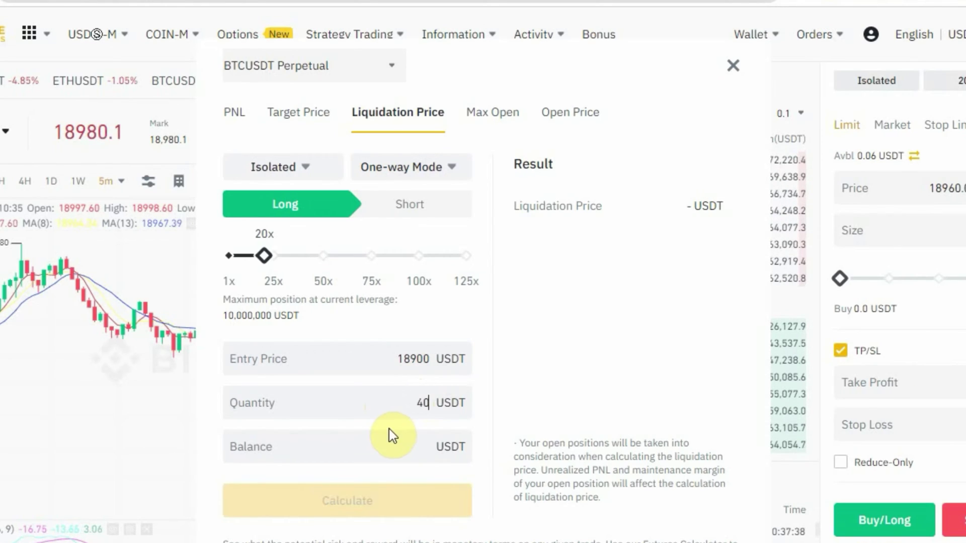
text(00)
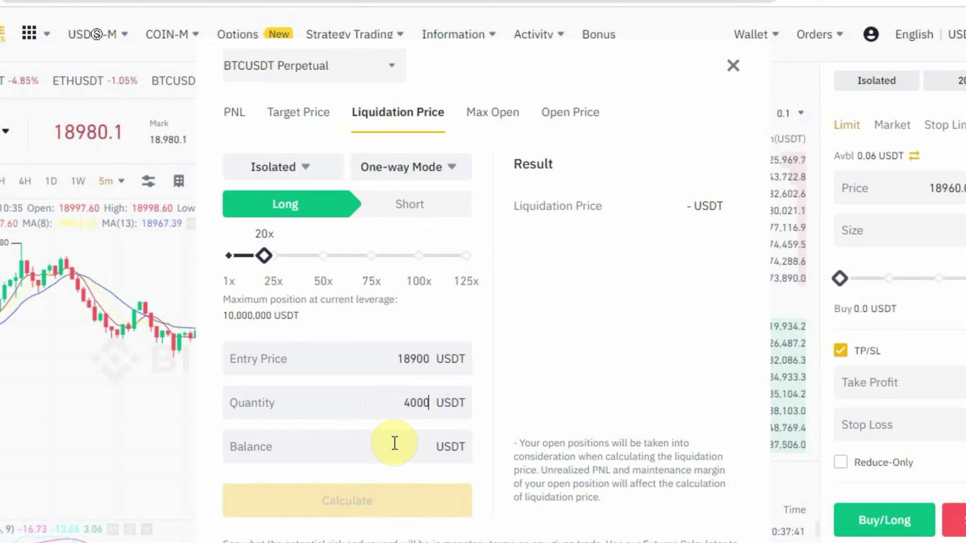
Set the balance to 200 USDT and calculate the long position's liquidation price.
click(397, 446)
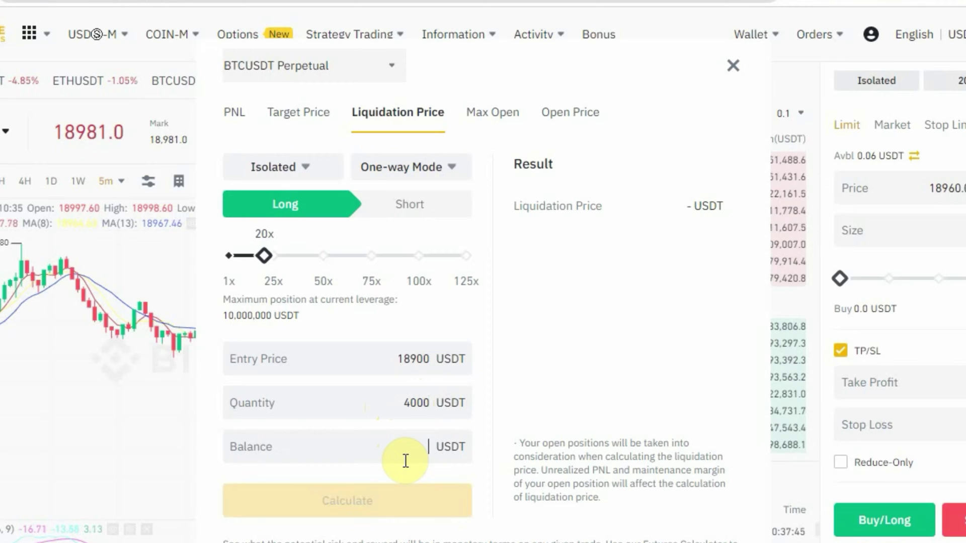
text(200)
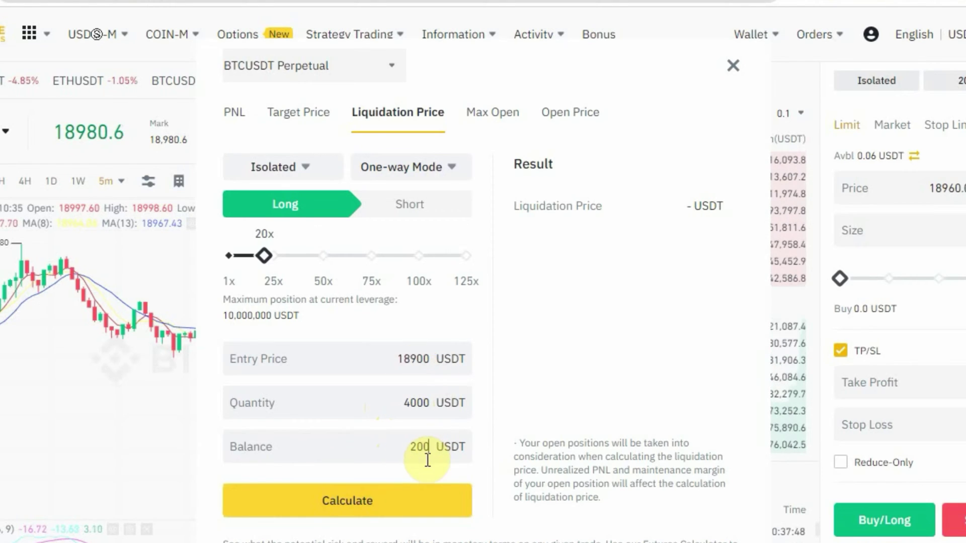
click(389, 507)
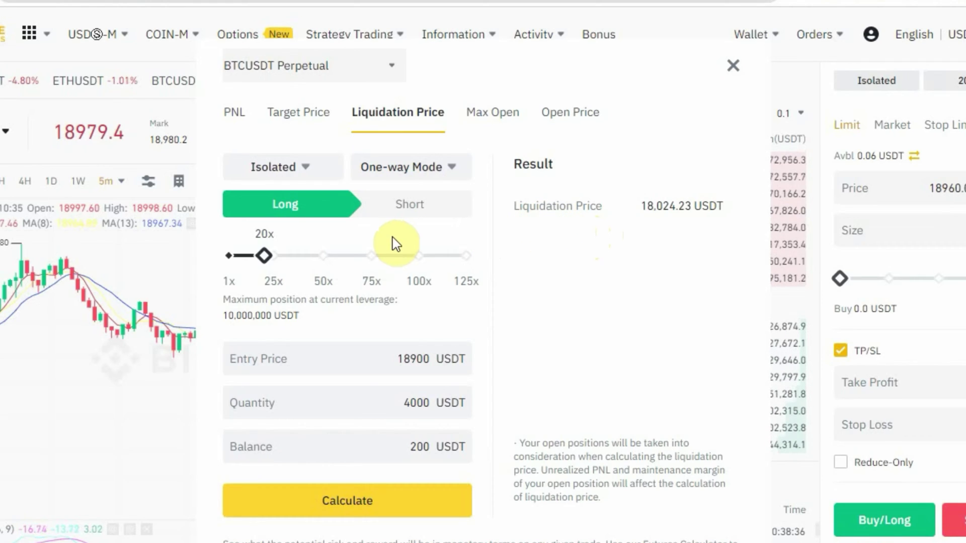
Switch the Liquidation Price calculation to Short and recalculate with the same values.
click(406, 211)
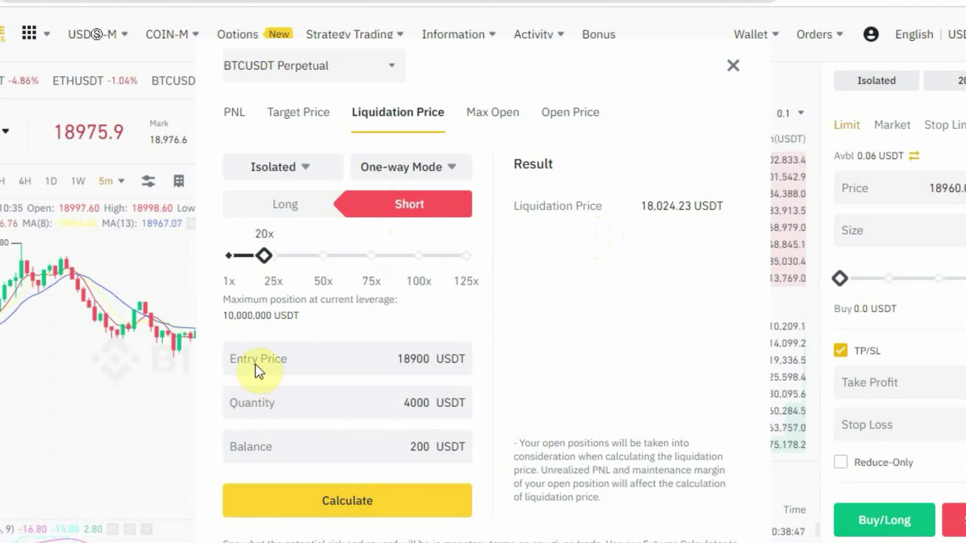
click(408, 371)
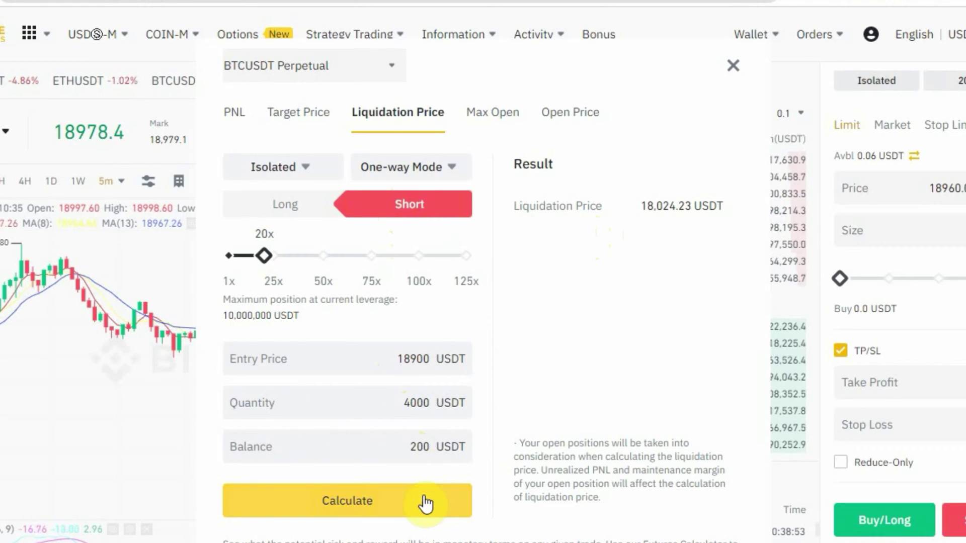
click(373, 502)
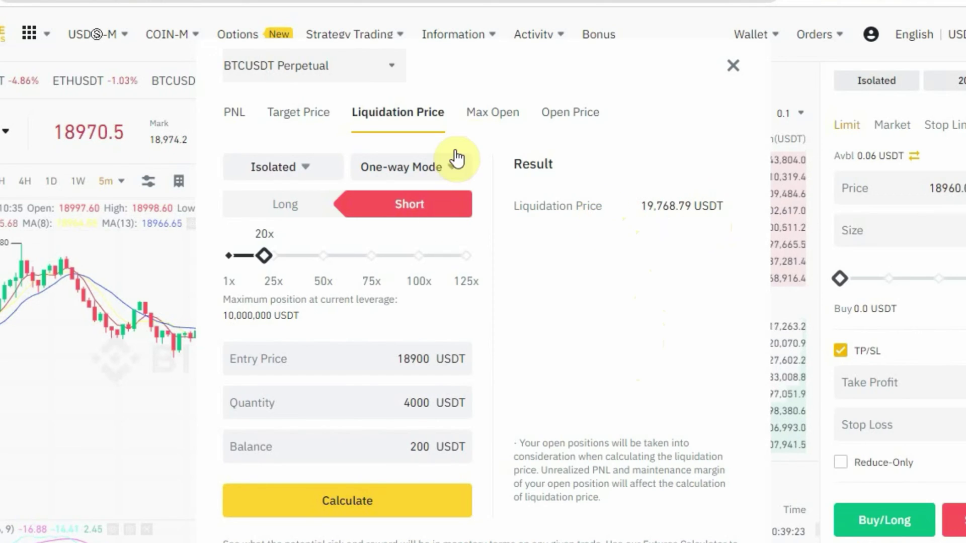
Set up a long Max Open calculation with 30x leverage and an entry price of 19000 USDT.
click(497, 116)
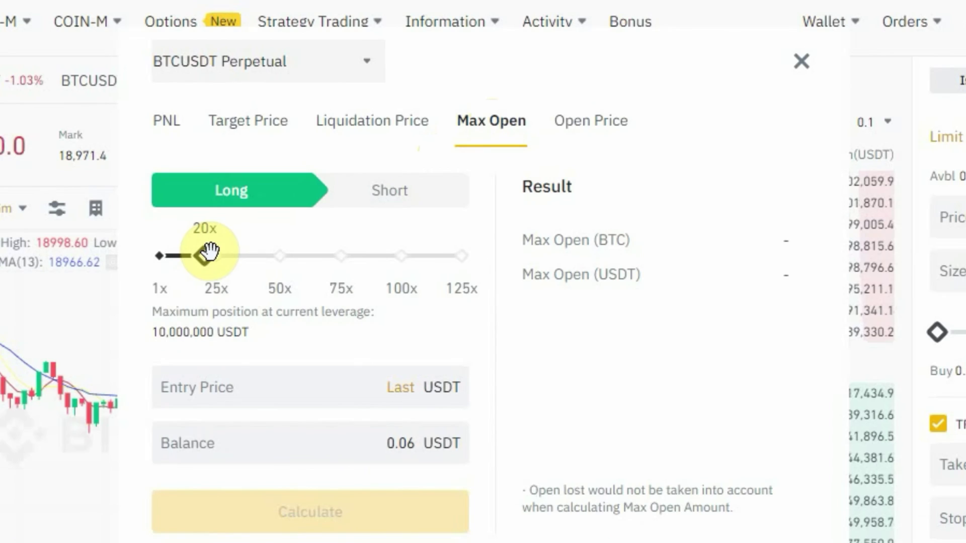
drag(266, 217, 282, 220)
drag(227, 259, 229, 259)
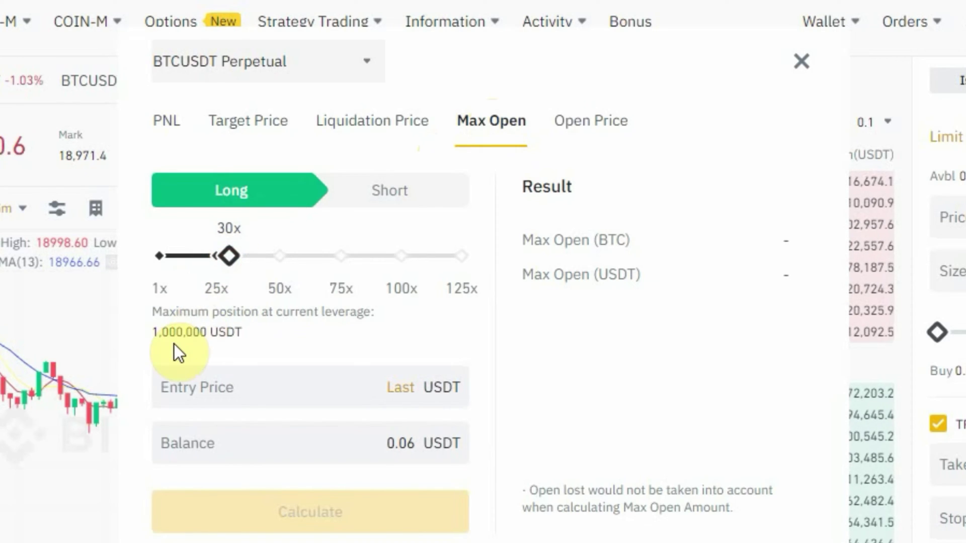
click(266, 393)
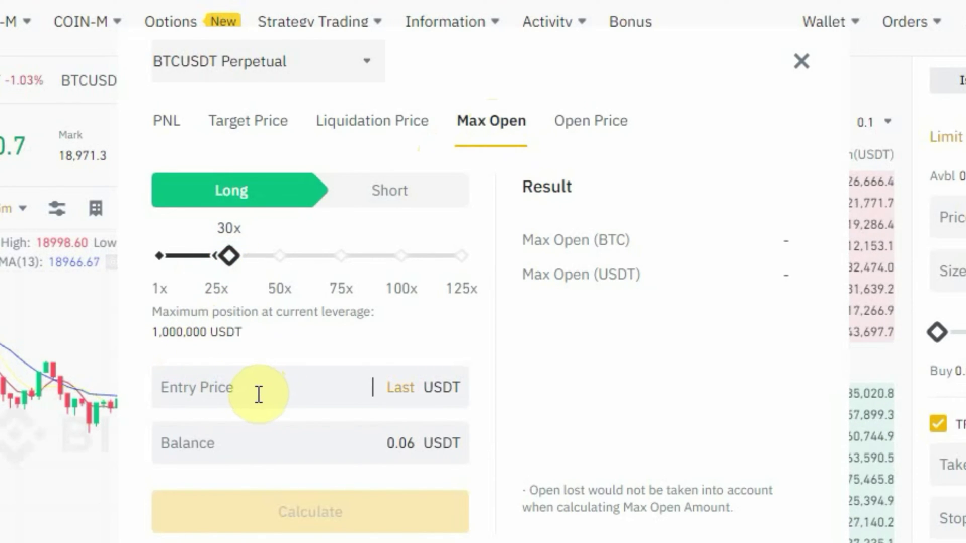
text(1)
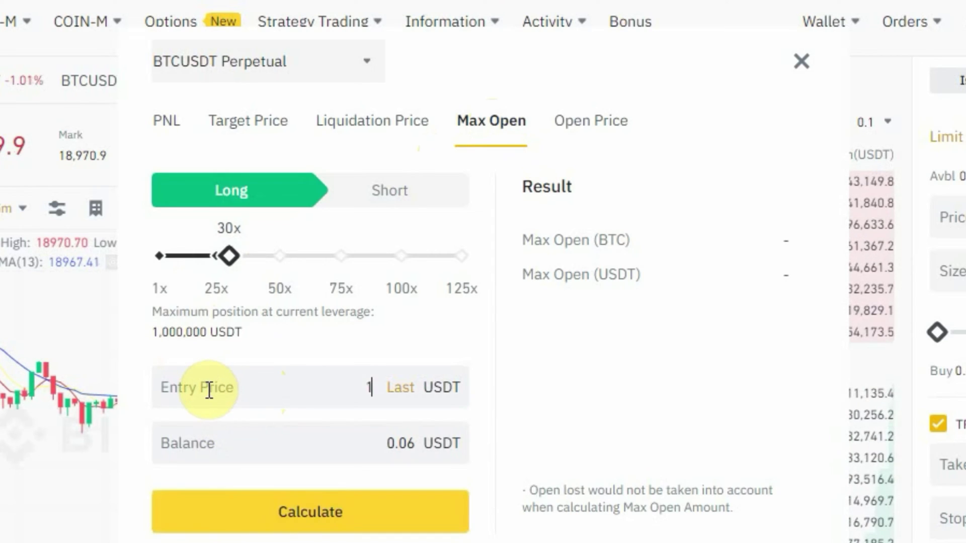
text(9000)
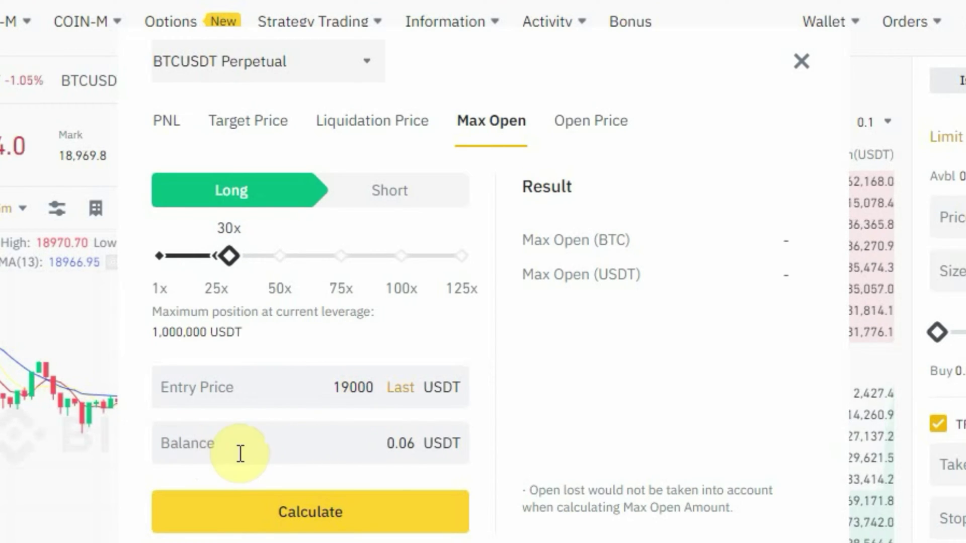
Set the balance to 200 USDT and calculate the maximum long position that can be opened.
click(414, 455)
key(BackSpace)
key(BackSpace)
key(BackSpace)
key(BackSpace)
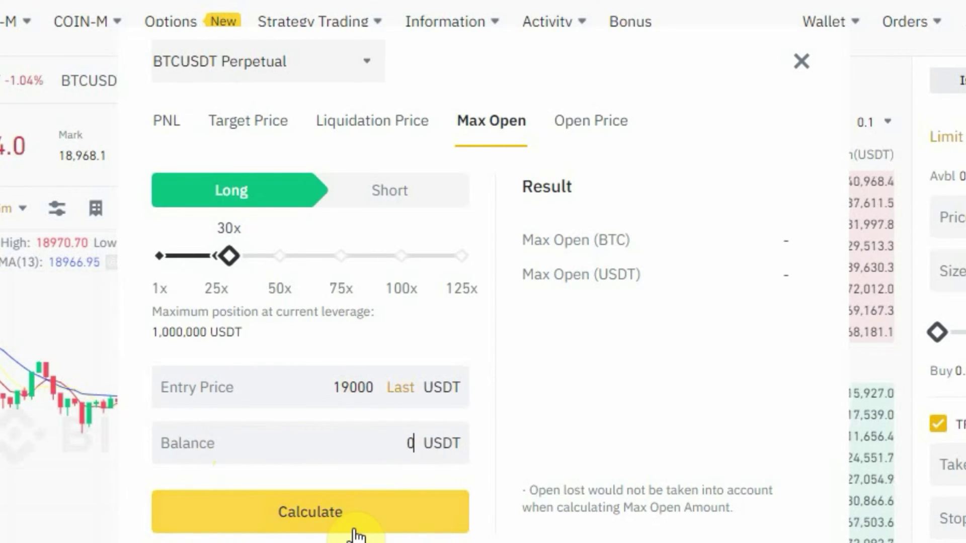
text(2000)
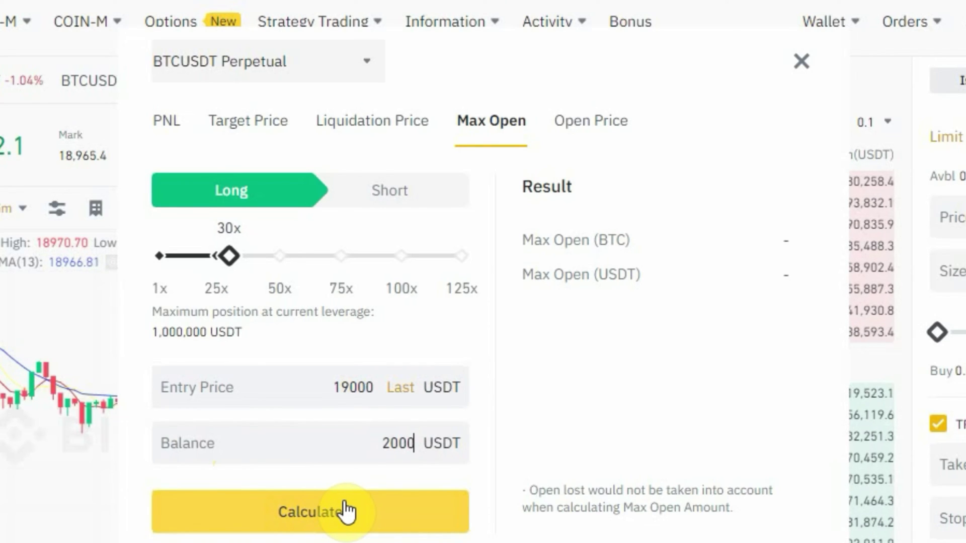
click(351, 512)
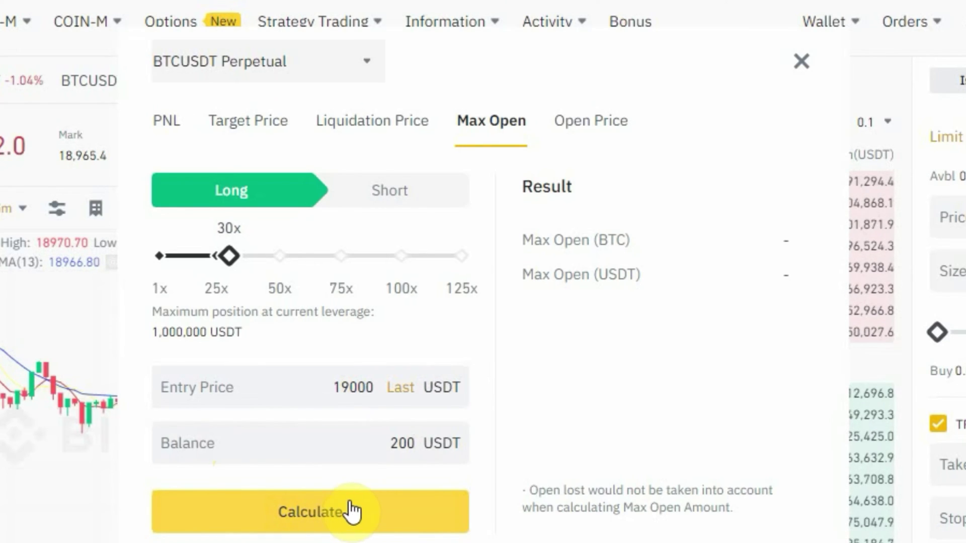
click(346, 521)
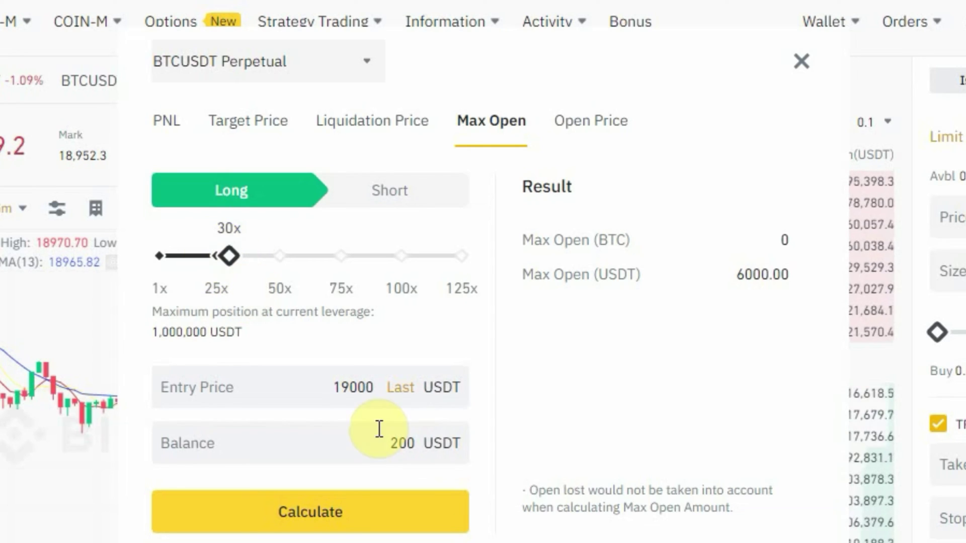
Lower the leverage to 10x and recalculate the long position's Max Open amount.
click(401, 451)
click(420, 453)
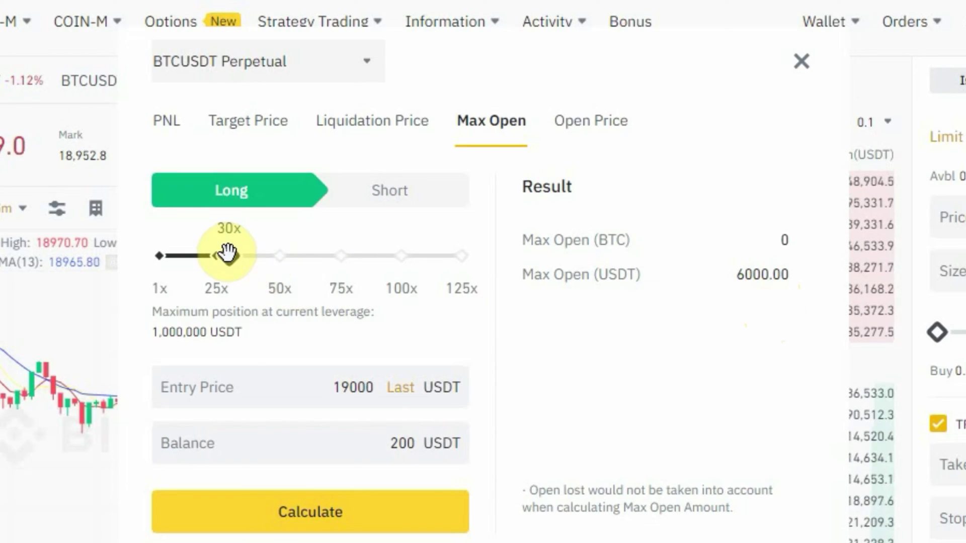
drag(227, 253, 184, 255)
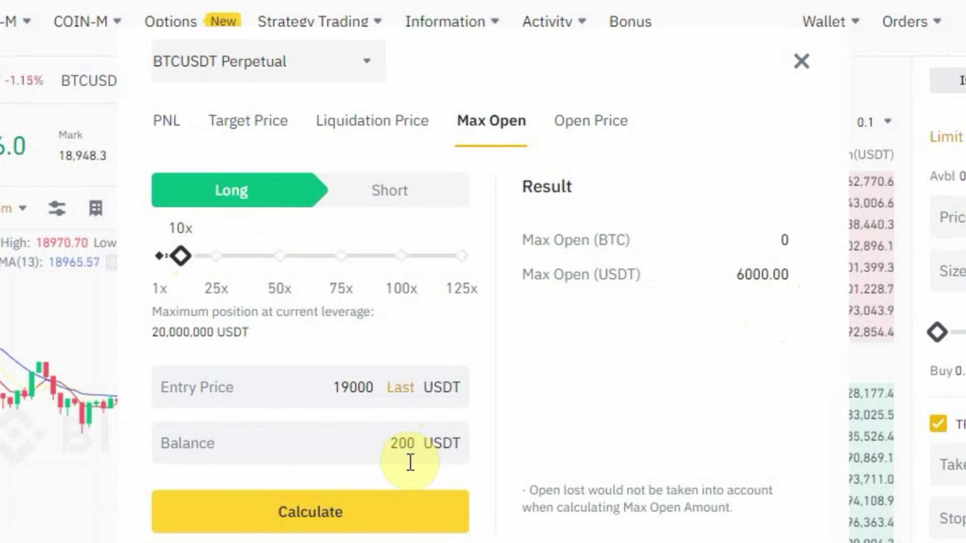
click(317, 506)
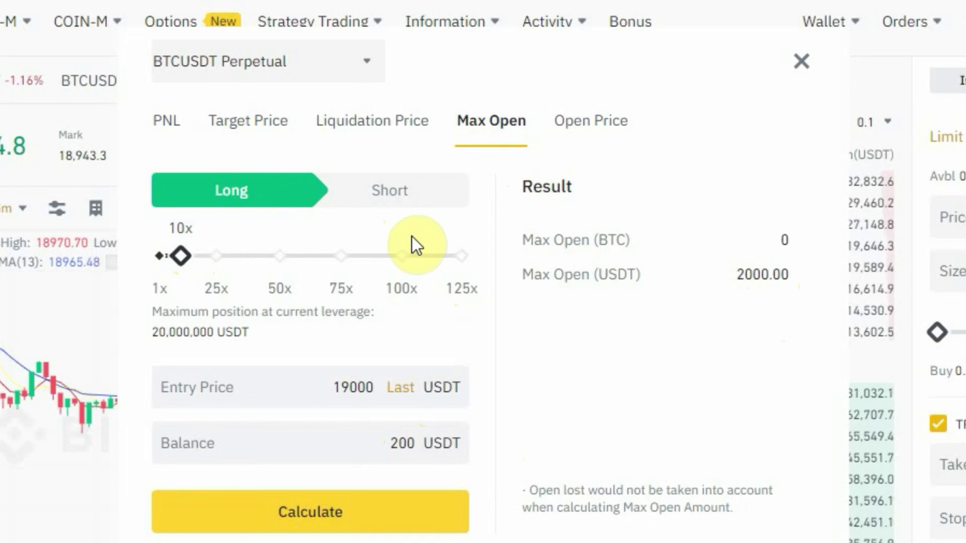
Toggle the Max Open calculation to Short and back to Long.
click(398, 201)
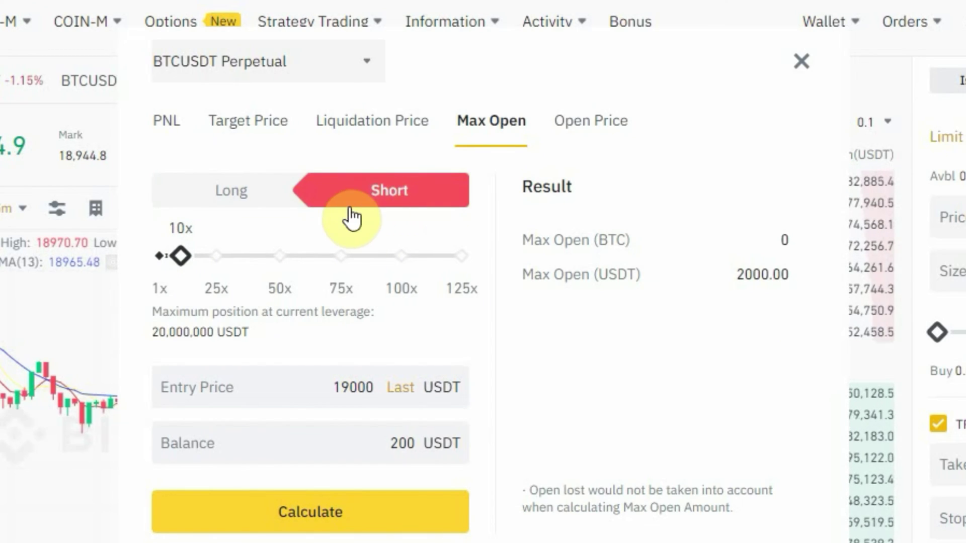
click(251, 203)
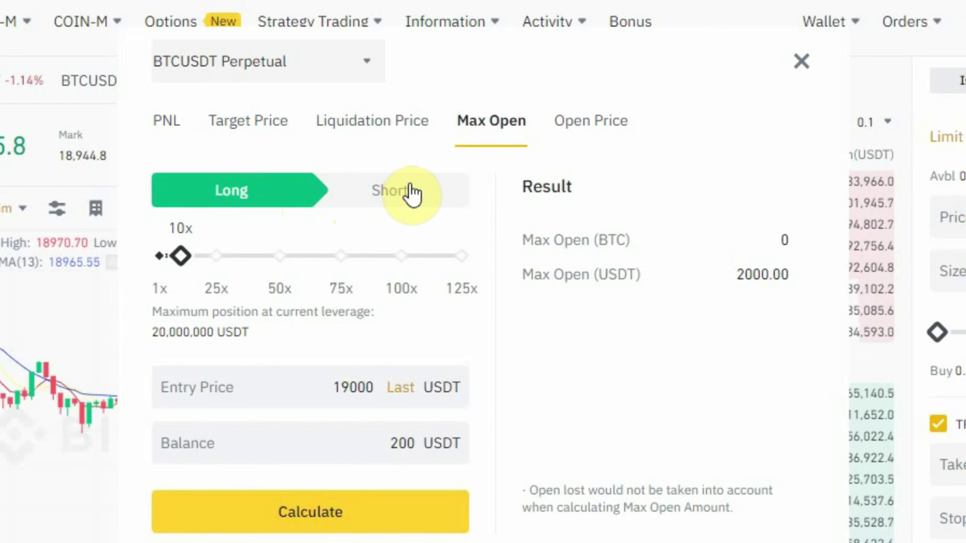
Start a long Open Price calculation with a first position at an entry price of 18900 USDT and quantity 2000 USDT.
click(595, 124)
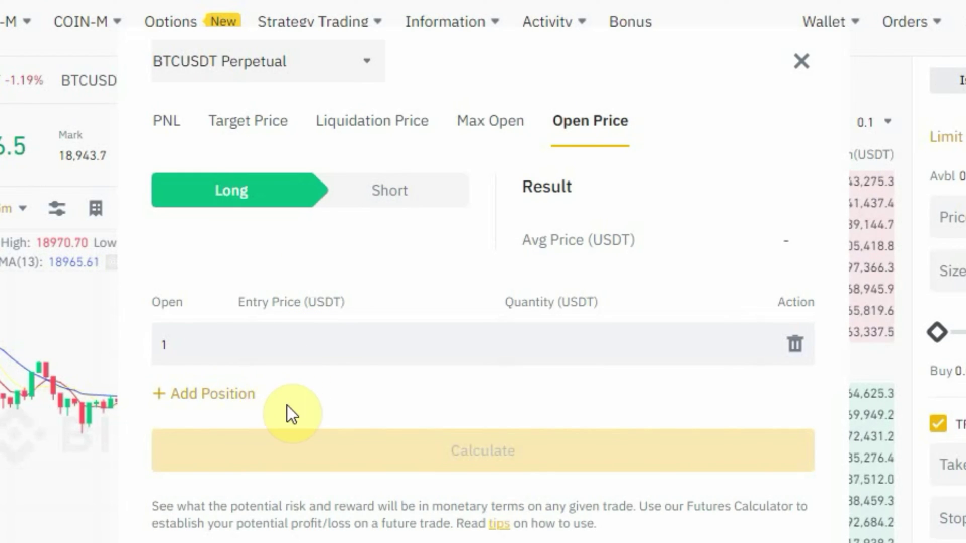
click(285, 345)
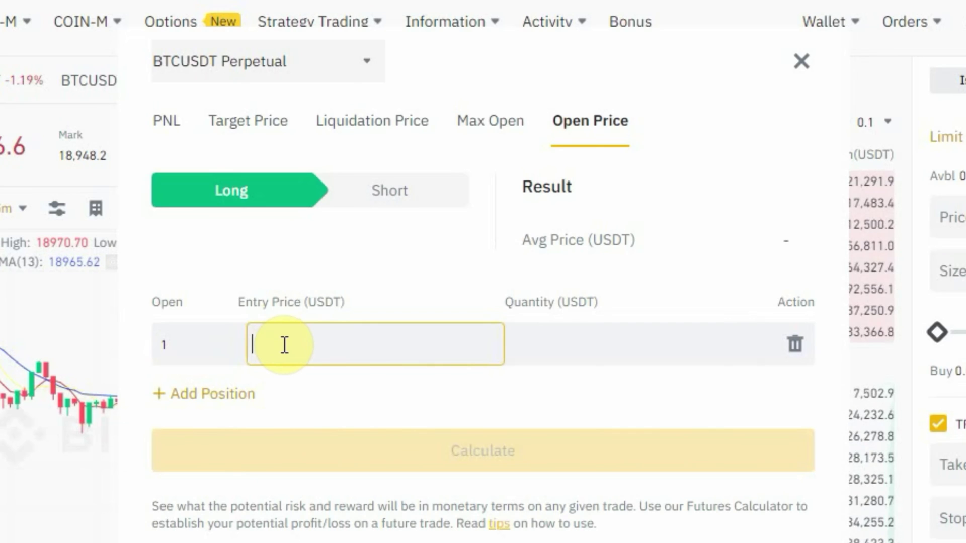
text(1890)
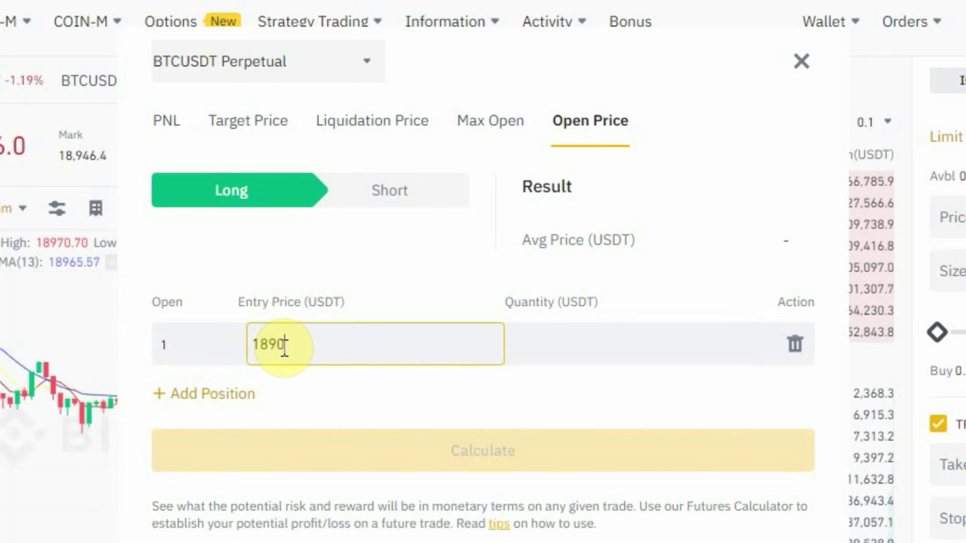
text(0)
click(546, 350)
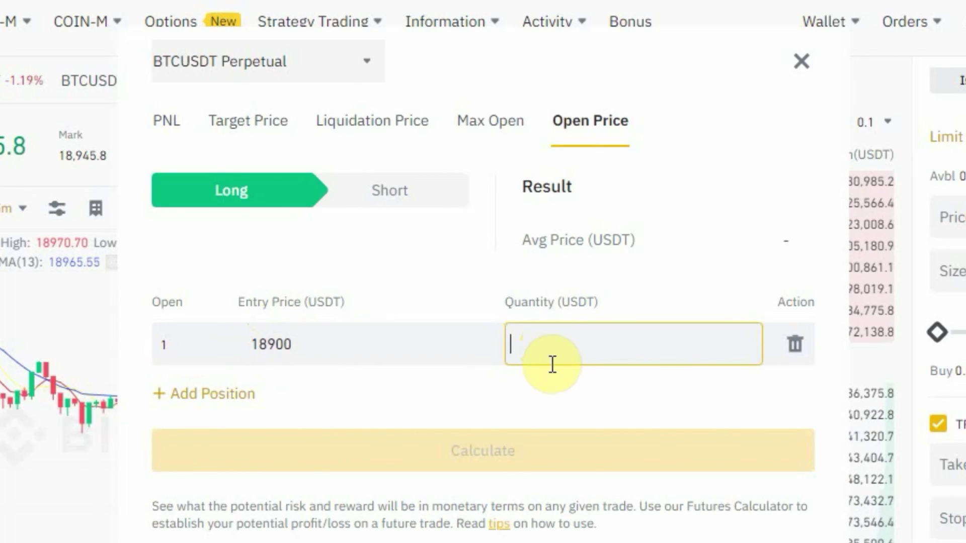
text(2000)
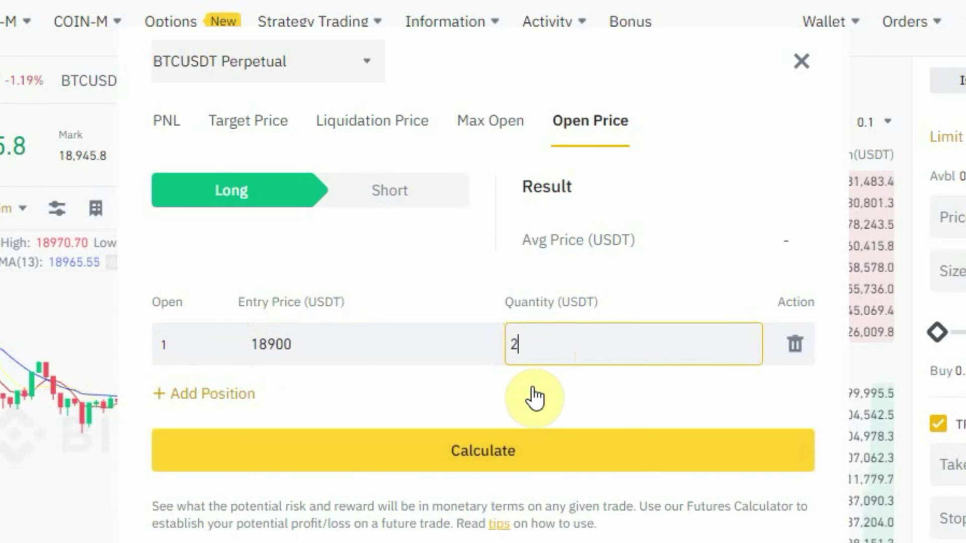
Add a second position with an entry price of 18700 USDT and a quantity of 1000 USDT.
click(528, 407)
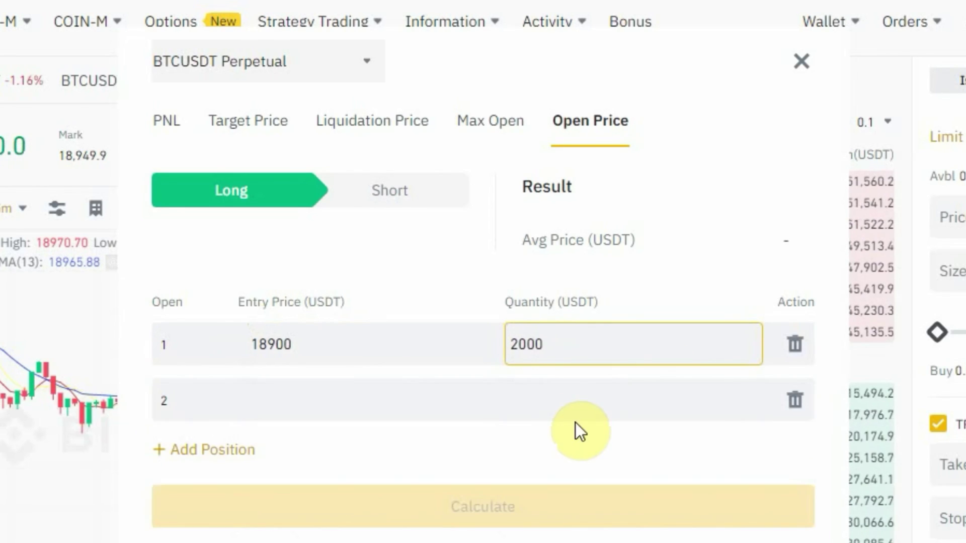
click(560, 403)
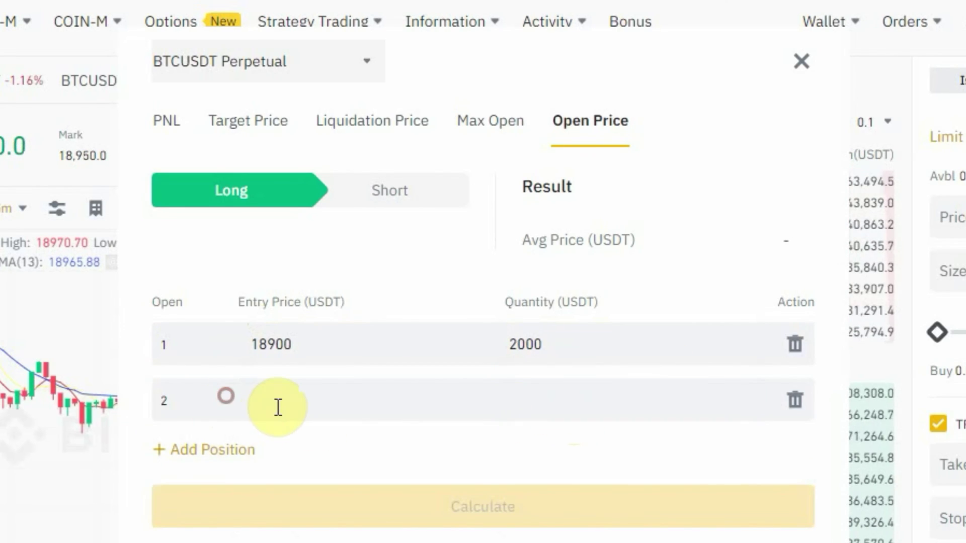
click(276, 402)
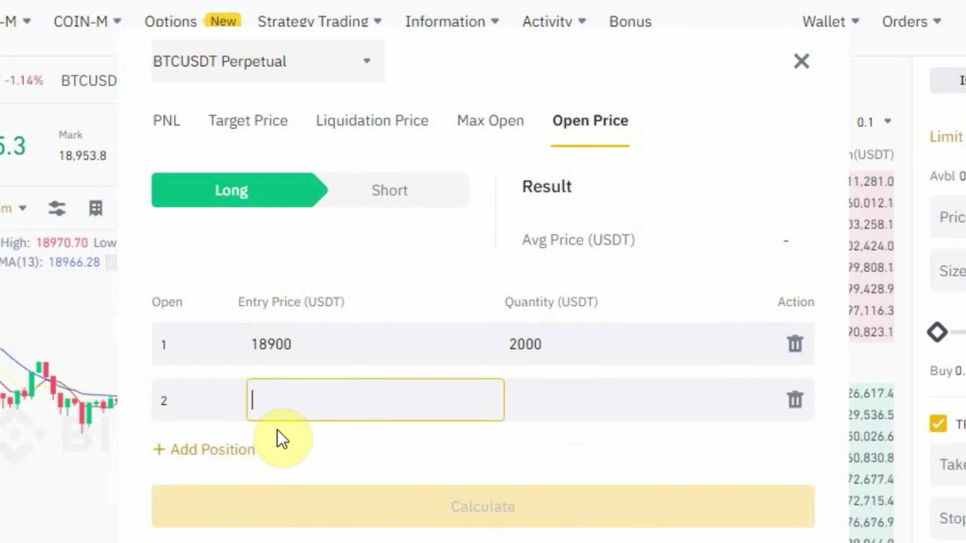
text(18700)
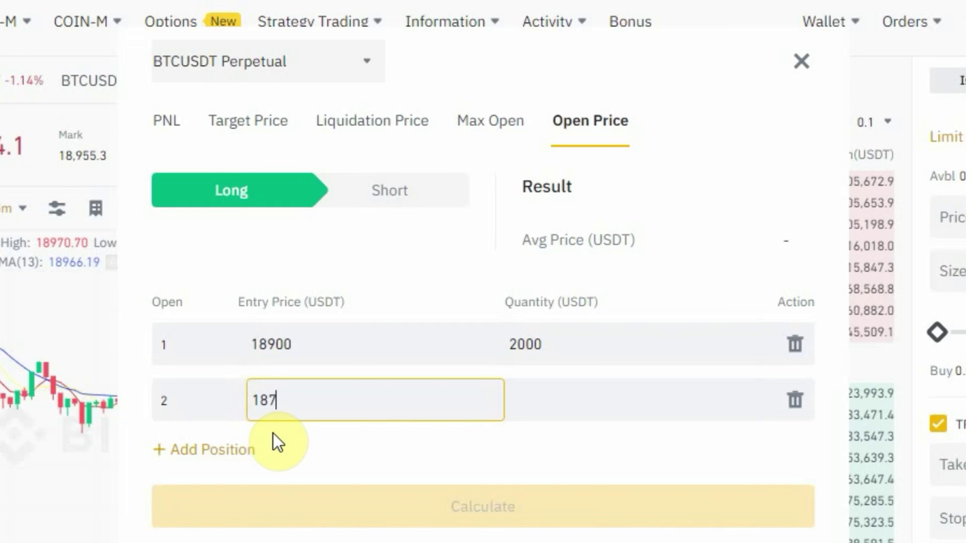
click(552, 401)
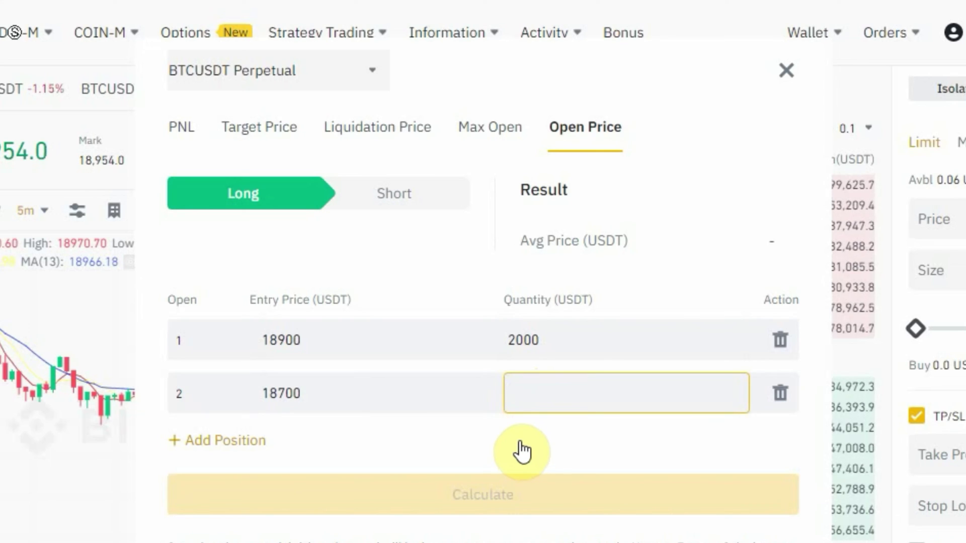
text(1000)
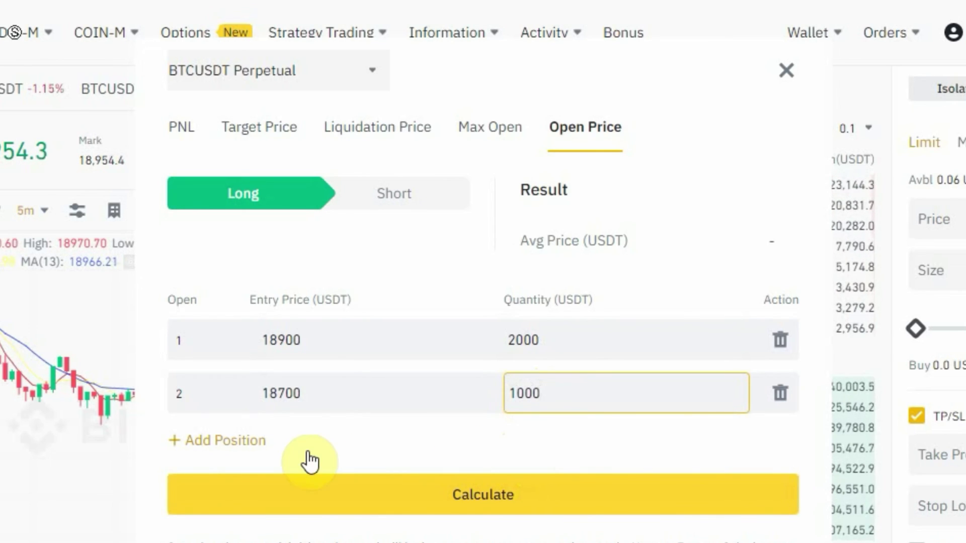
Add a third position at 19000 USDT with a quantity of 2000 USDT and calculate the average open price.
click(262, 442)
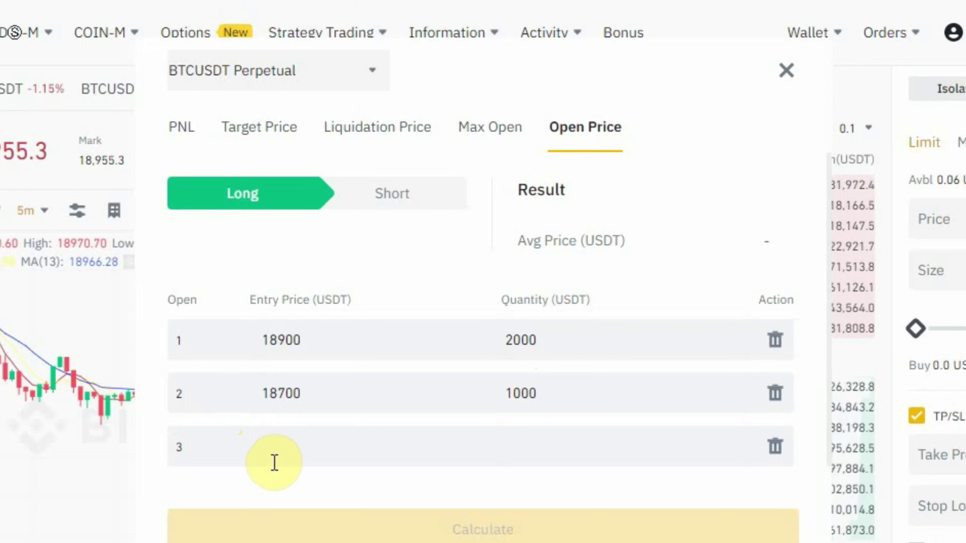
click(266, 447)
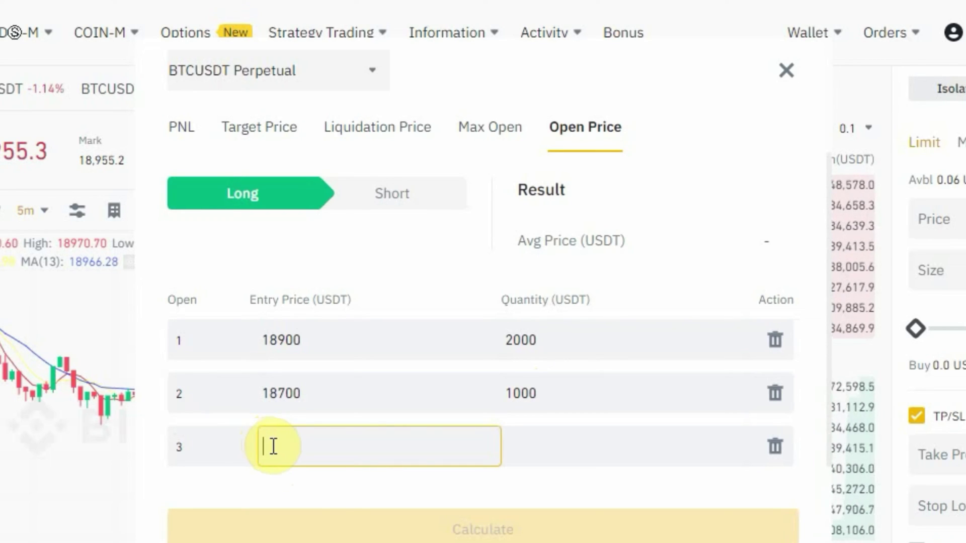
text(19000)
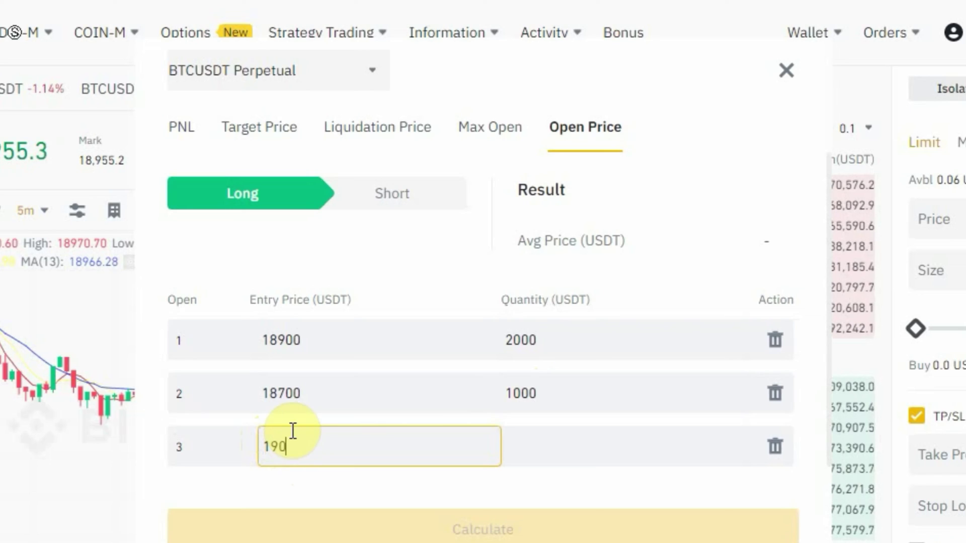
click(535, 457)
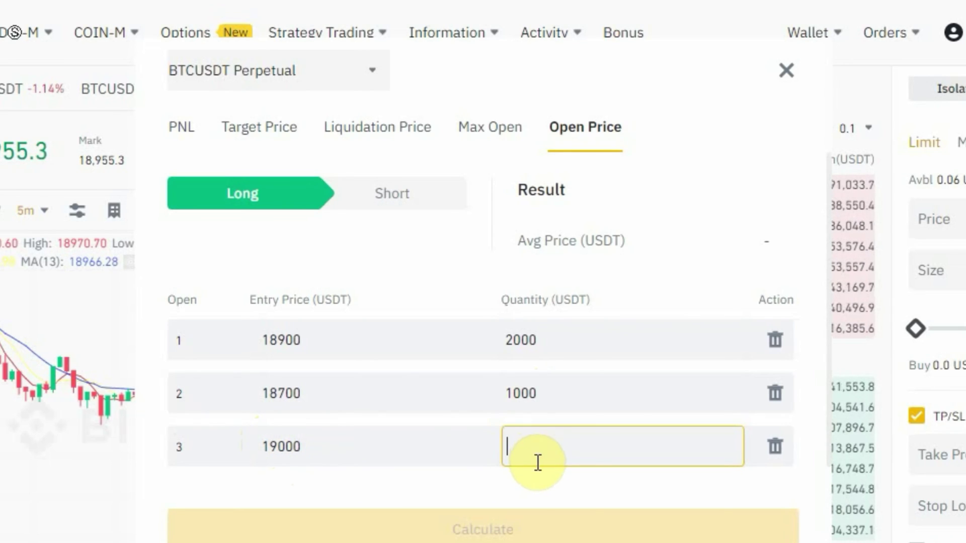
text(2)
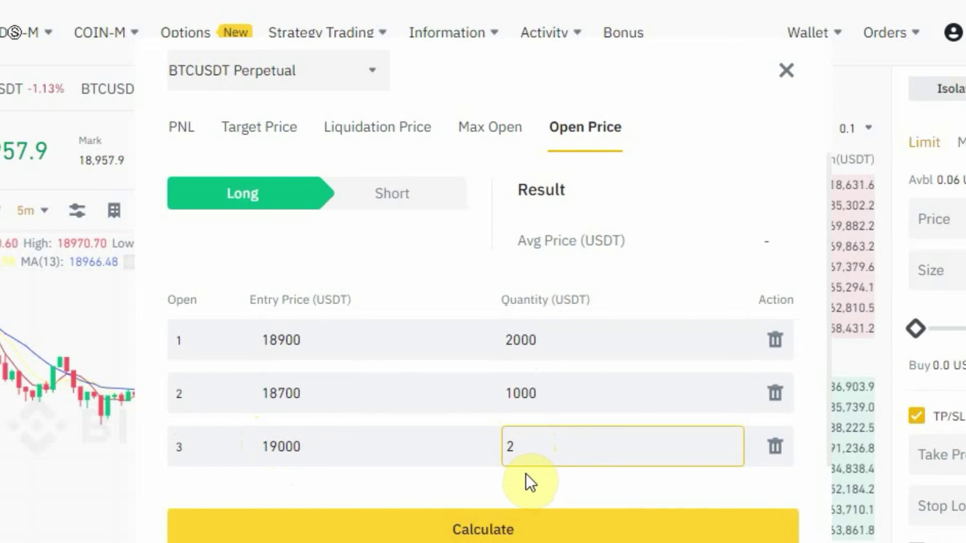
text(000)
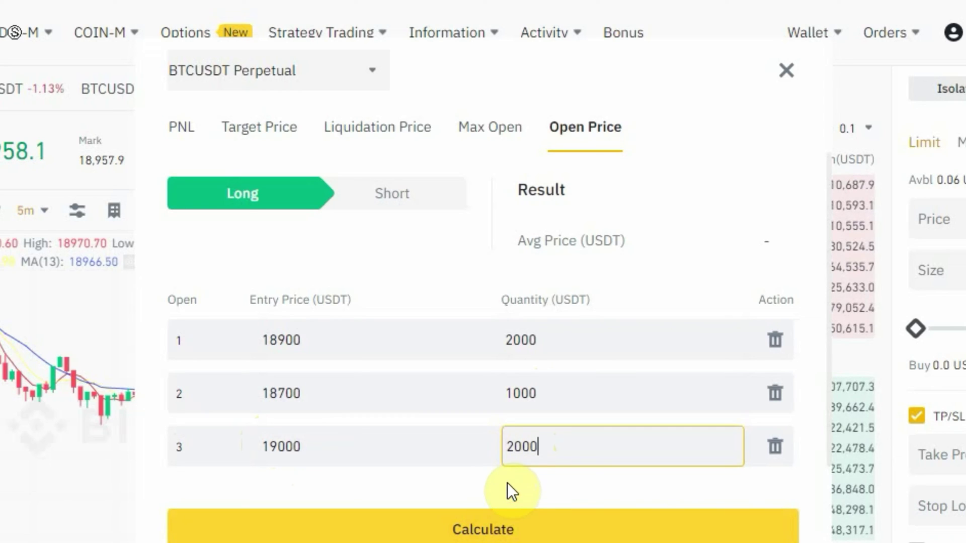
click(509, 483)
click(510, 534)
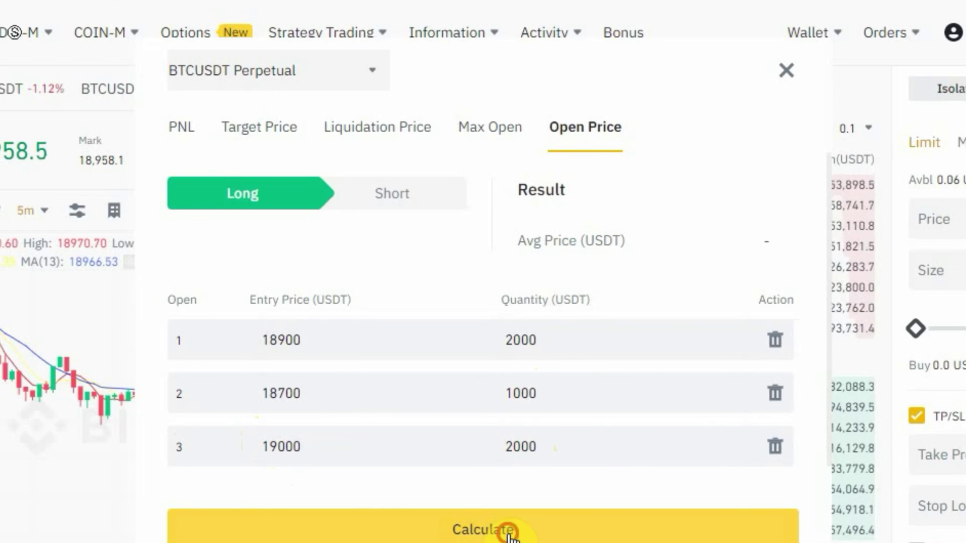